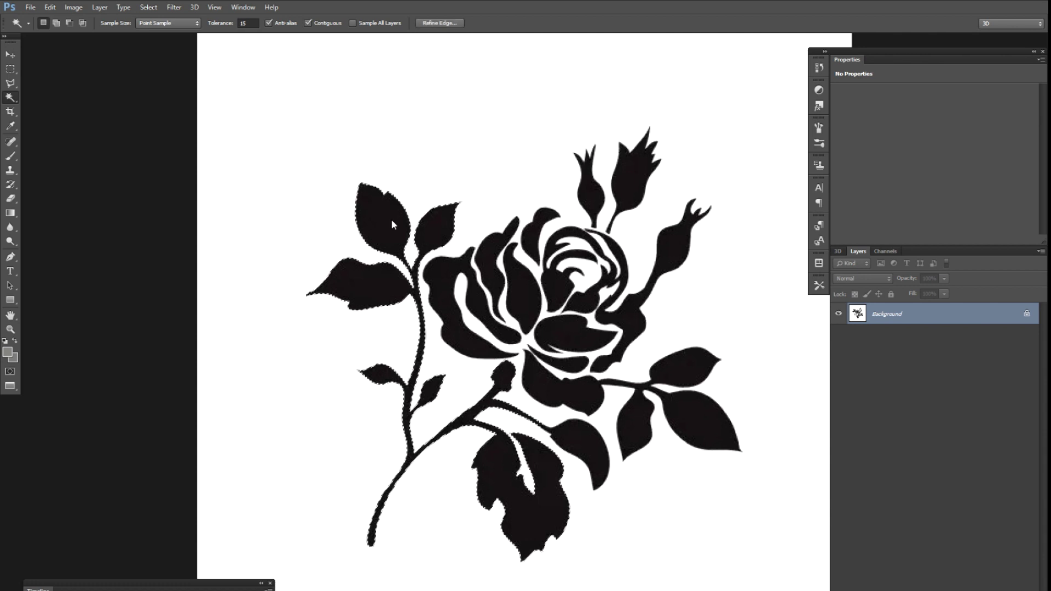
Select all the dark rose artwork, darken it to pure black with Hue/Saturation at the lowest Lightness, and deselect
click(433, 367)
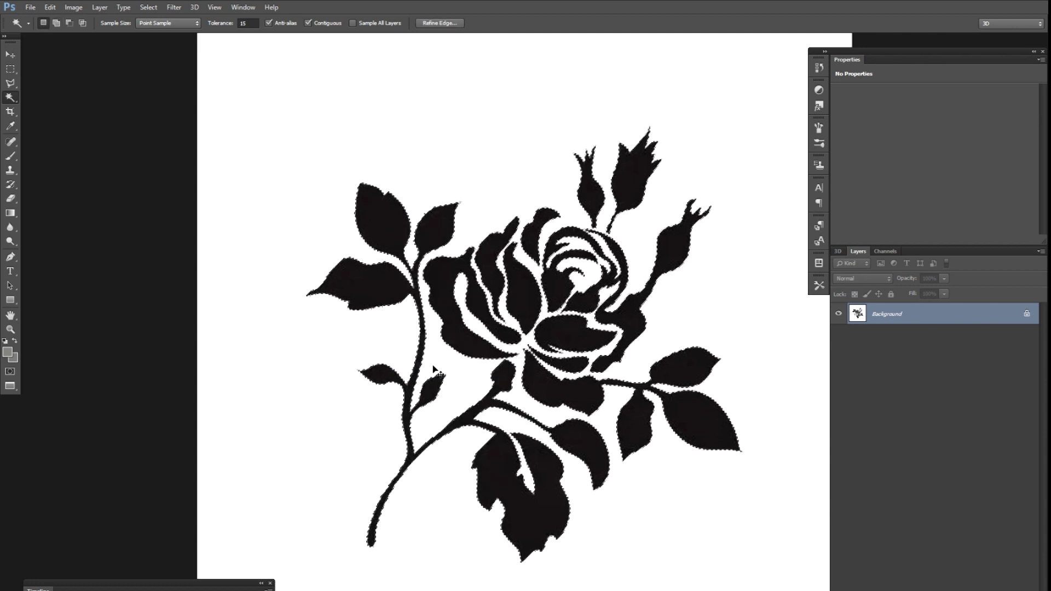
key(ctrl+u)
drag(625, 422, 572, 422)
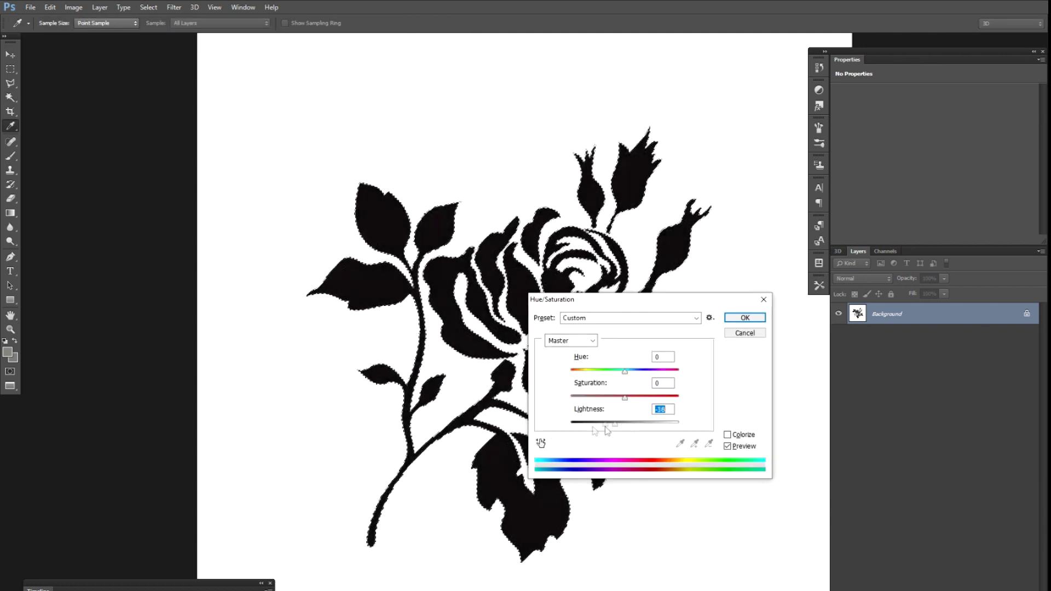
key(Return)
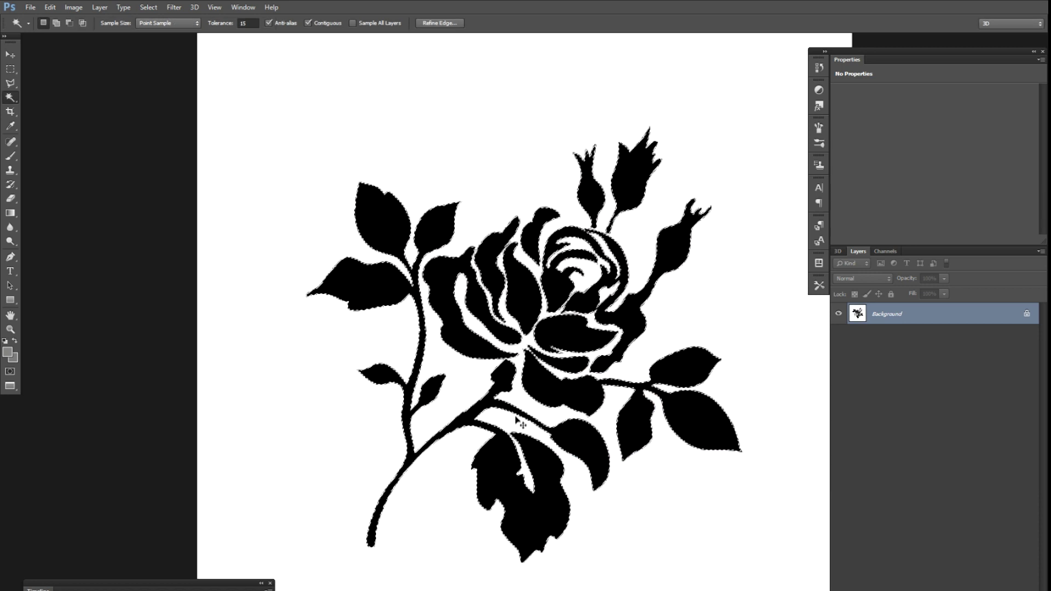
key(ctrl+d)
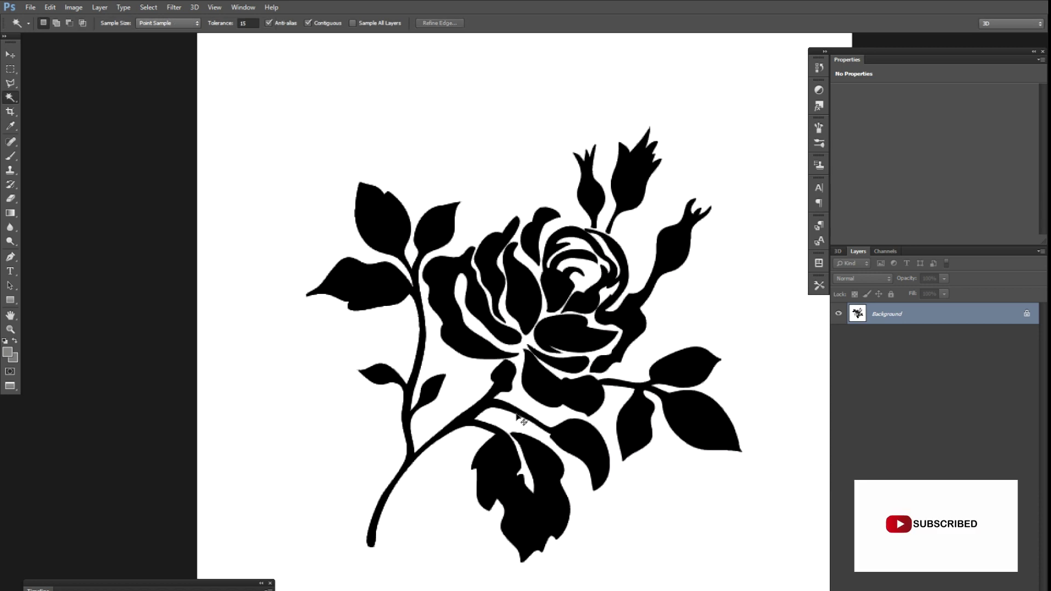
Create a new white RGB document 1280 by 720 pixels at 300 pixels/inch
key(ctrl+n)
click(279, 159)
text(1280)
key(Tab)
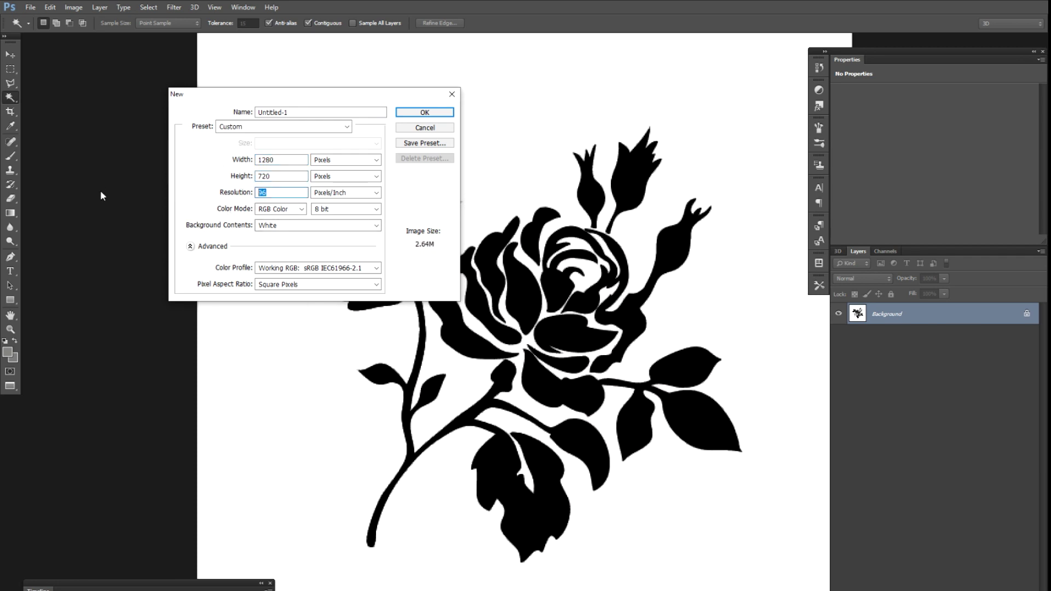
text(300)
key(Return)
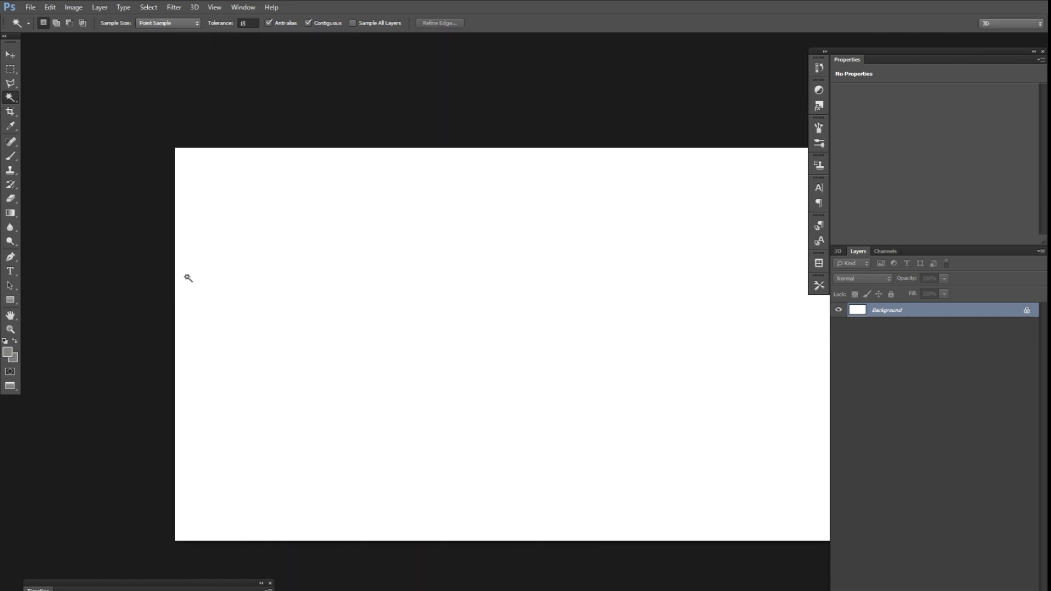
Paste the rose into the new document, scale it down slightly, and reposition it near the canvas centre
key(ctrl+v)
key(v)
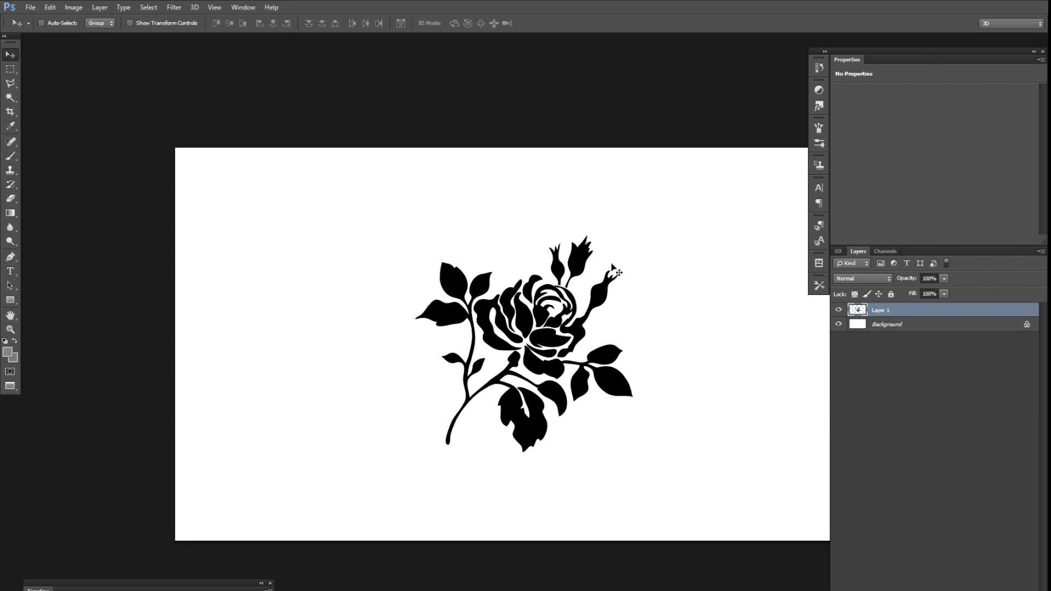
key(ctrl+t)
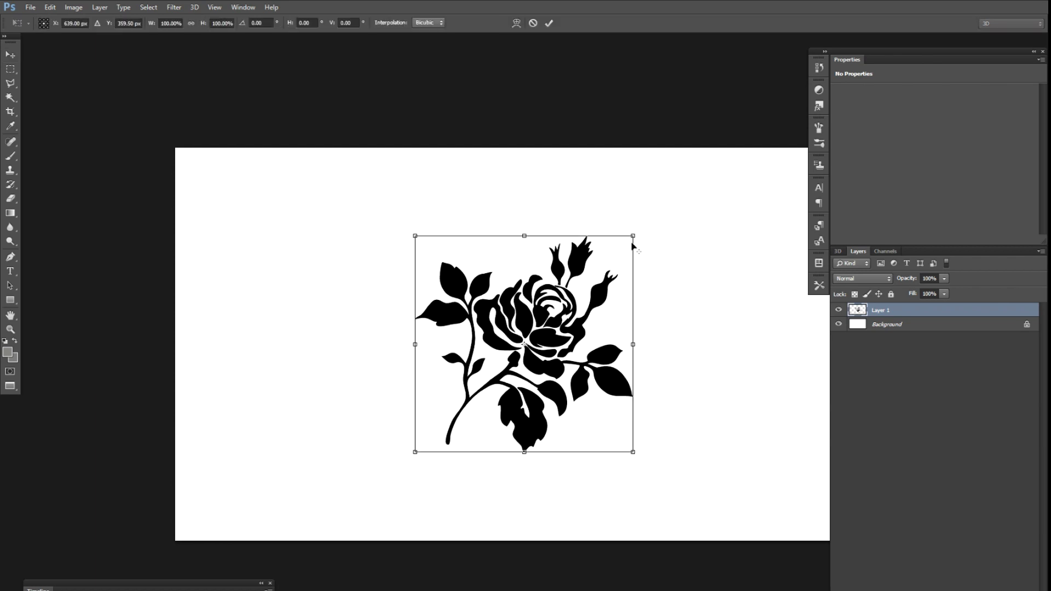
drag(632, 236, 615, 252)
drag(572, 307, 584, 325)
key(Return)
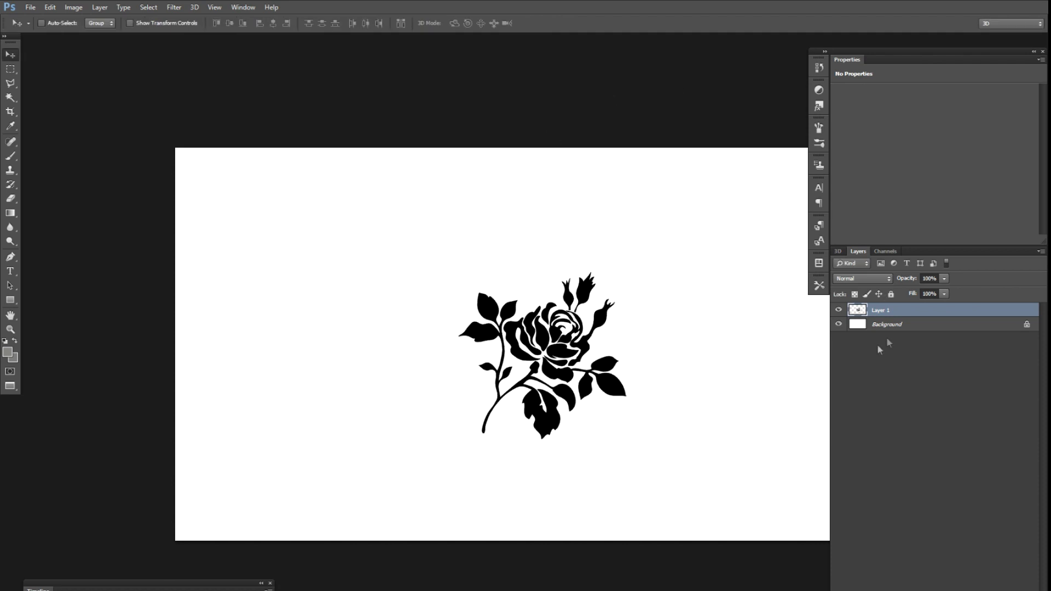
Create a 3D extrusion from the rose layer and set its mesh extrusion depth to 55
right_click(864, 320)
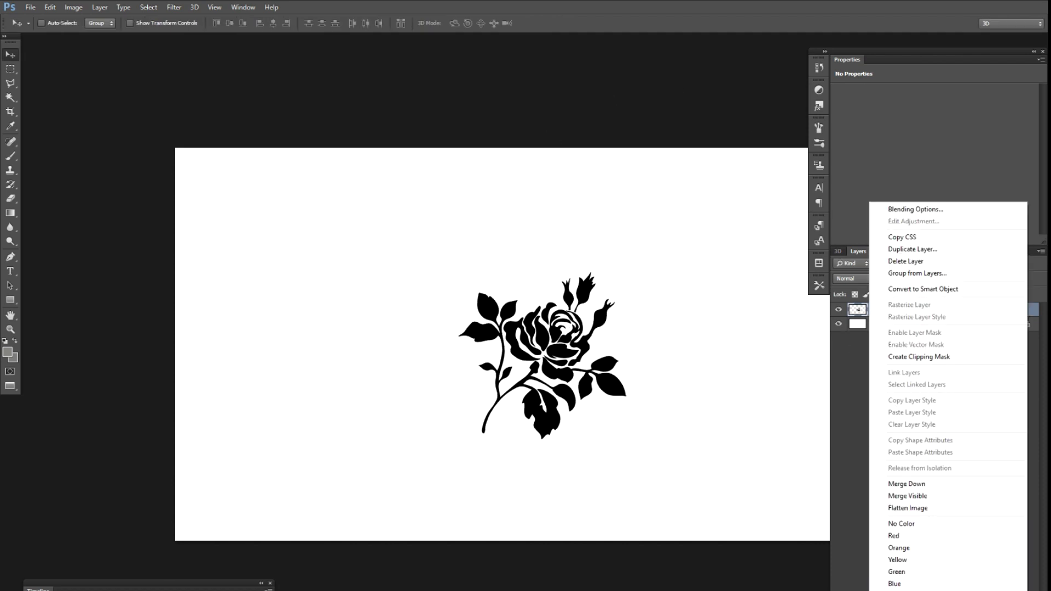
click(812, 370)
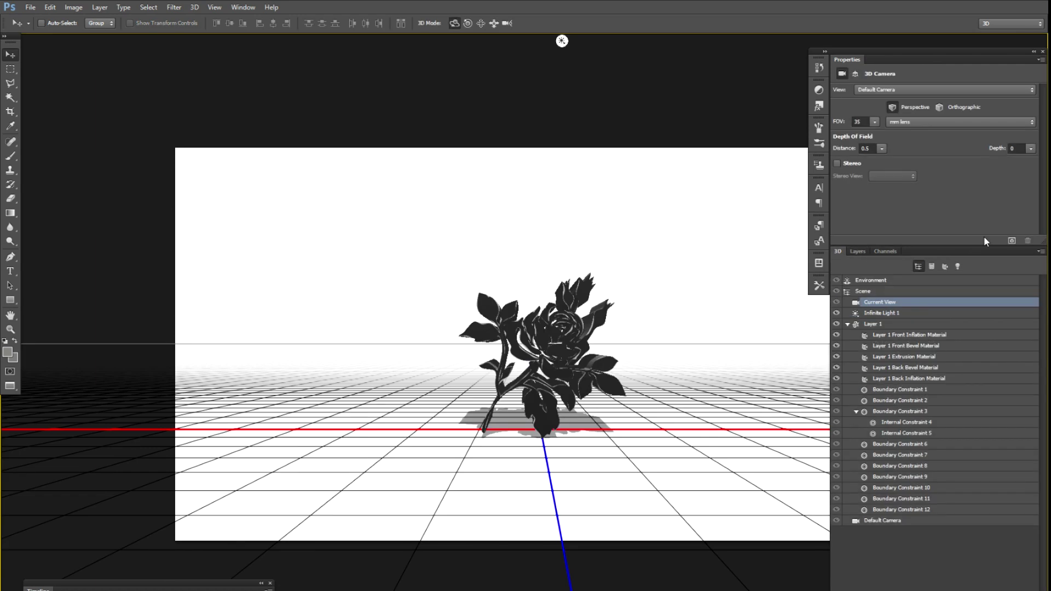
click(876, 315)
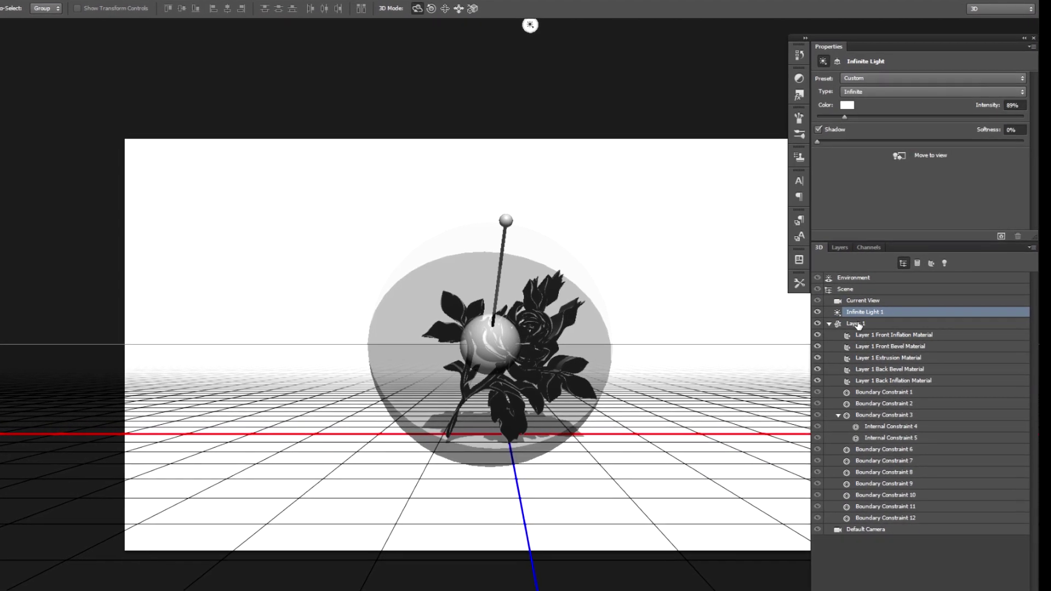
click(863, 323)
drag(1013, 167, 968, 171)
text(55)
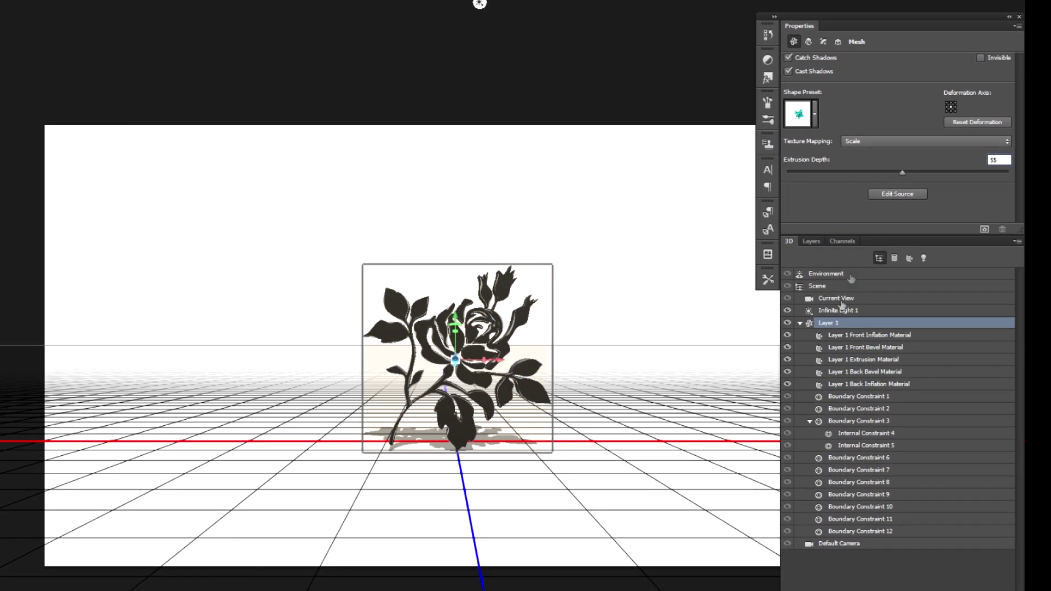
Apply the orange copper-coloured metal material preset to the rose's front inflation material
click(830, 337)
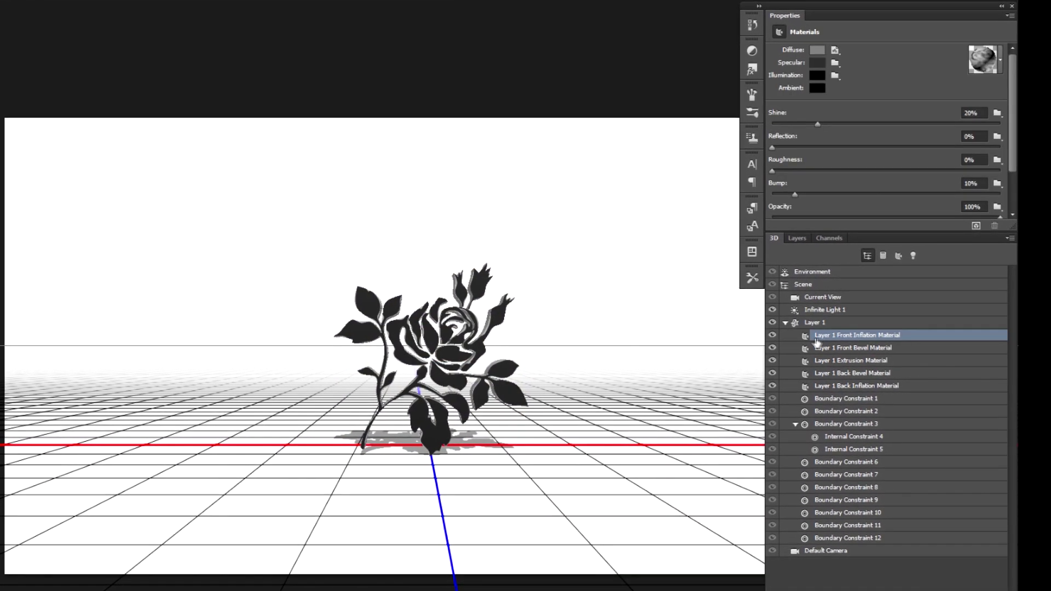
click(977, 60)
scroll(903, 139, down, 5)
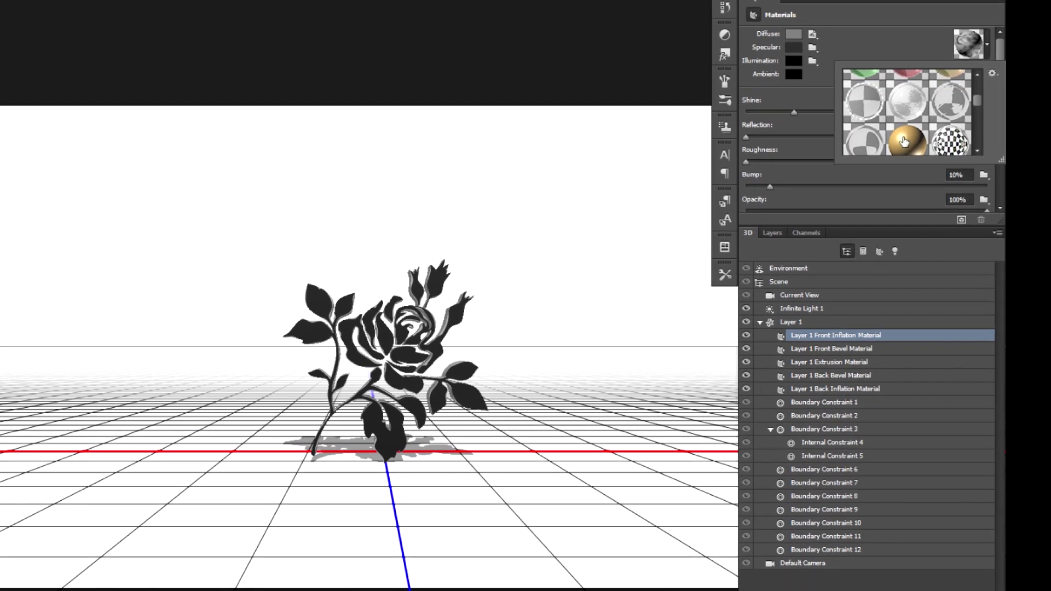
click(904, 141)
scroll(903, 142, down, 1)
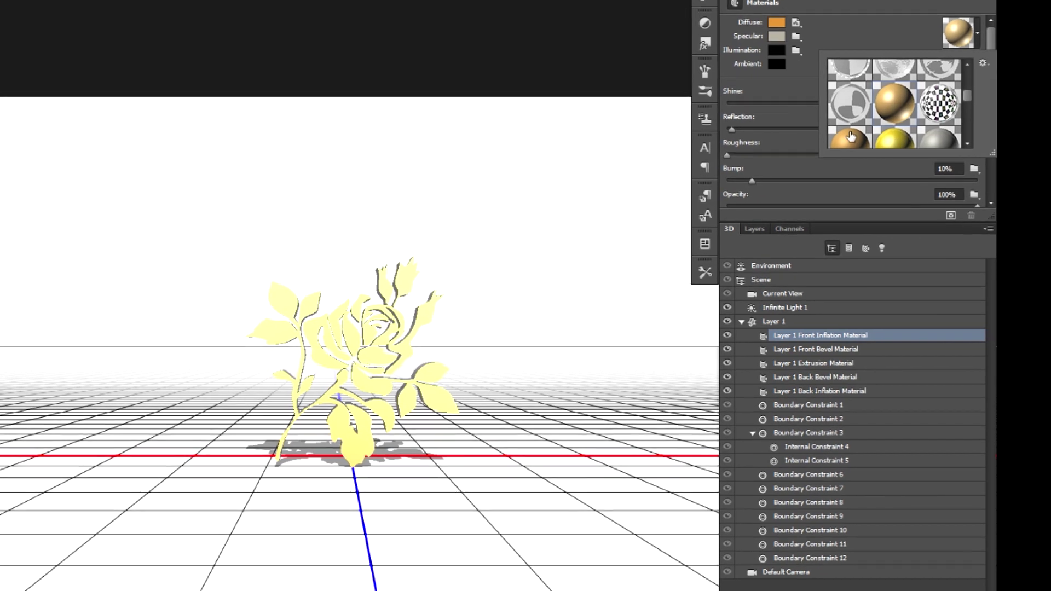
click(852, 134)
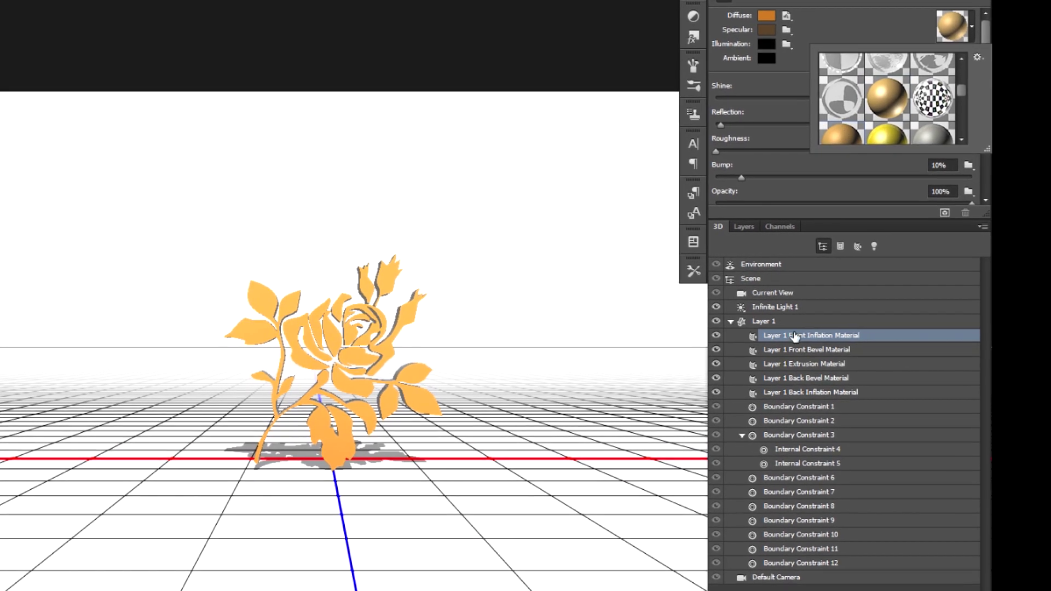
click(794, 336)
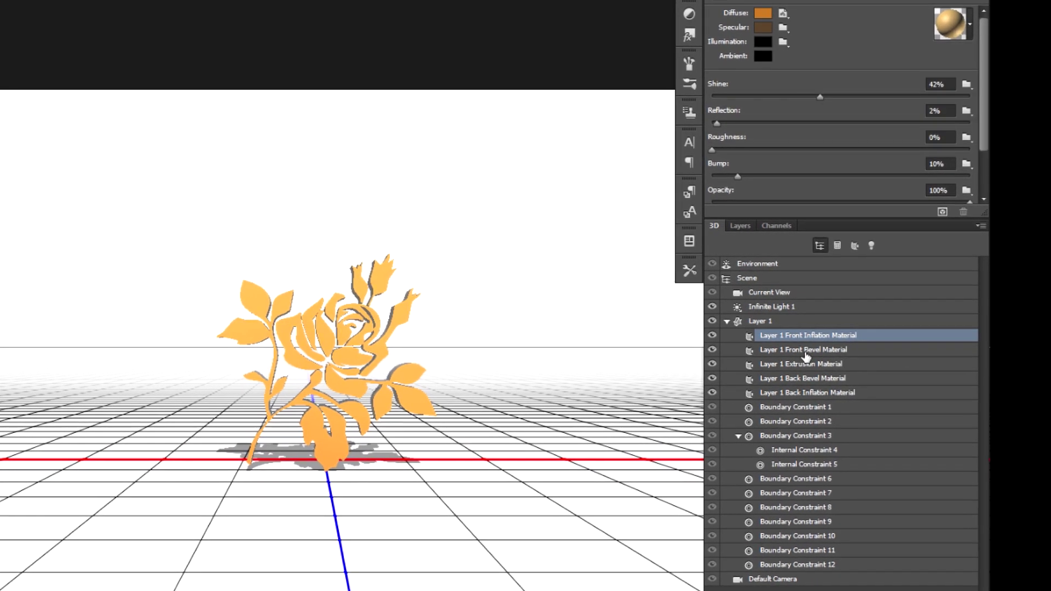
Apply the shiny yellow gold metal preset to the rose's extrusion material
click(793, 350)
click(793, 364)
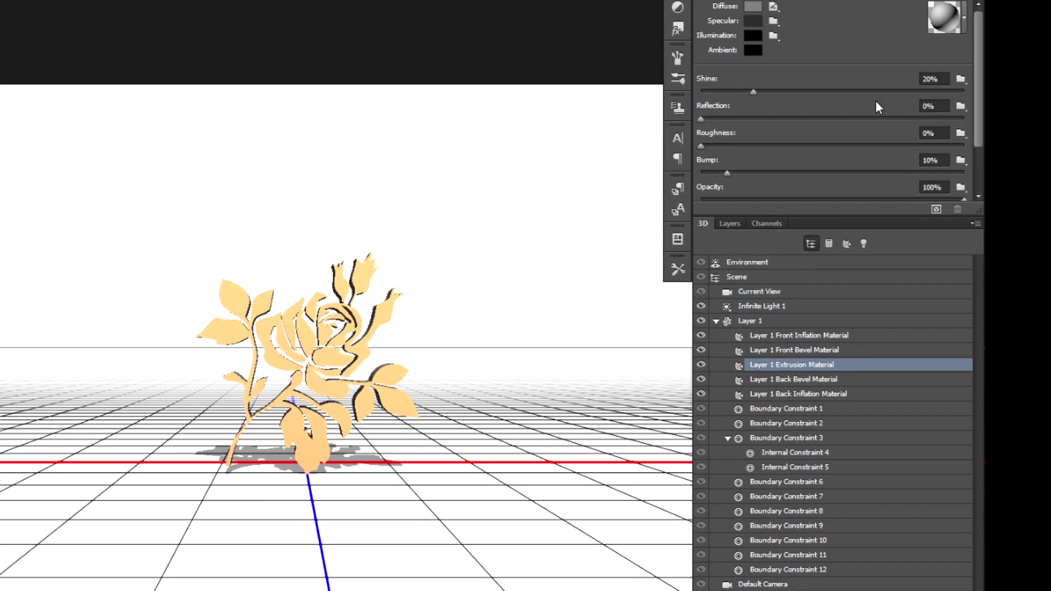
click(946, 16)
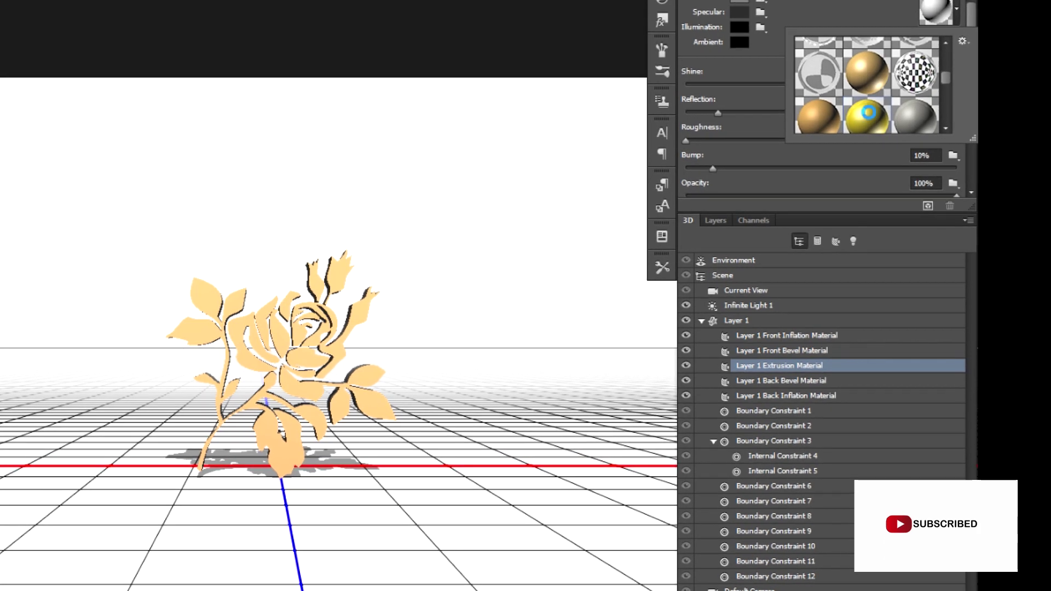
click(867, 113)
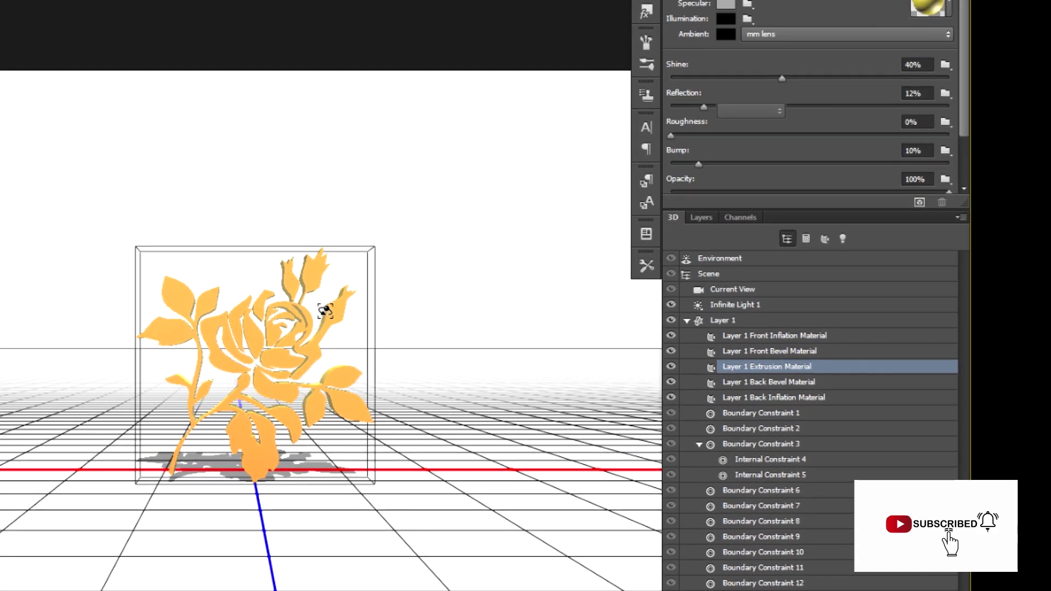
Rotate the 3D camera around the rose to an angled view that shows its extruded sides
click(312, 304)
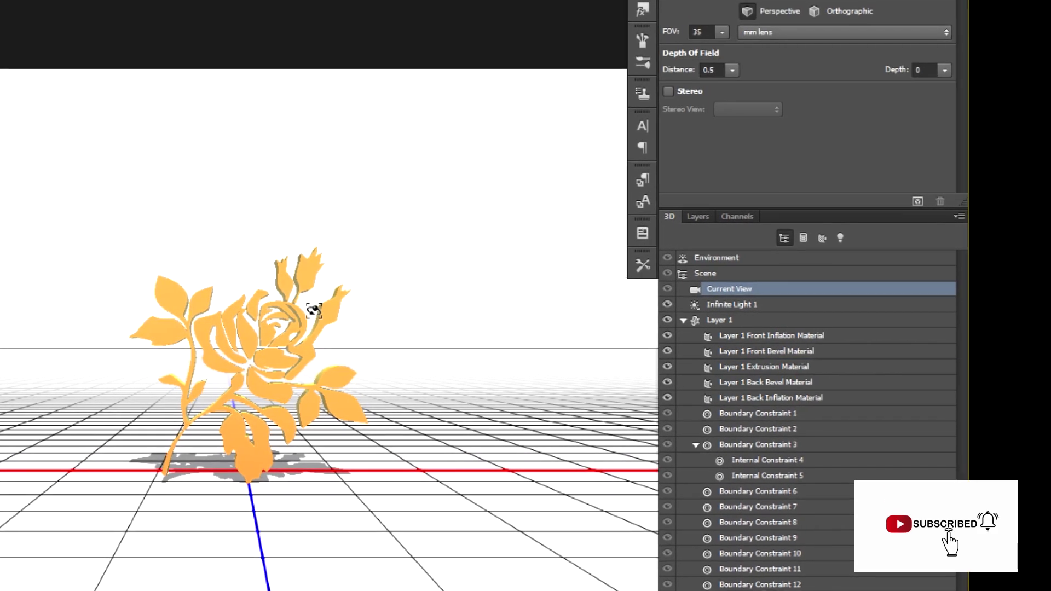
drag(390, 292, 340, 299)
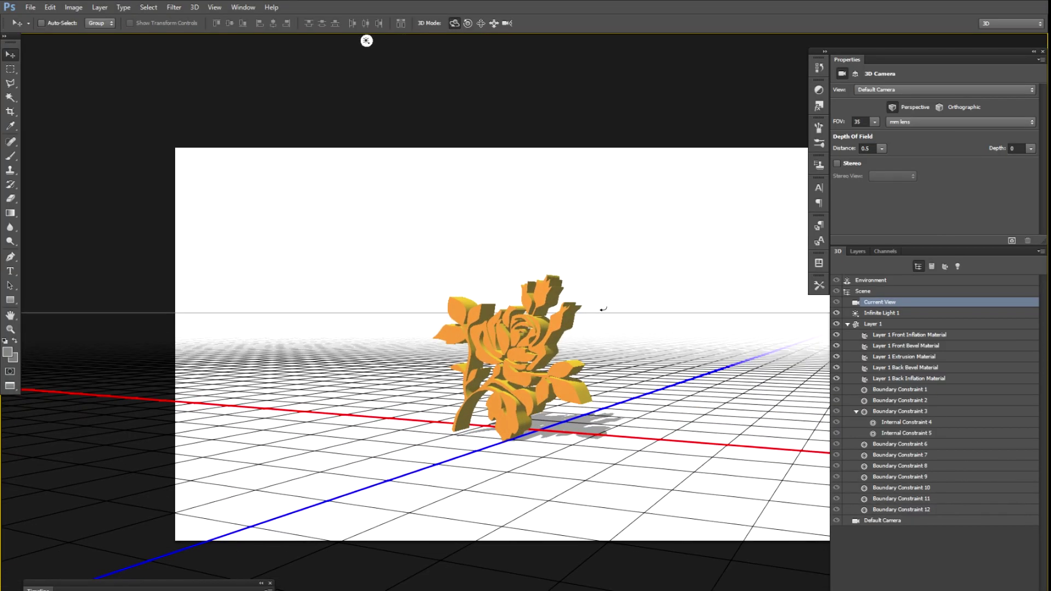
drag(603, 309, 602, 309)
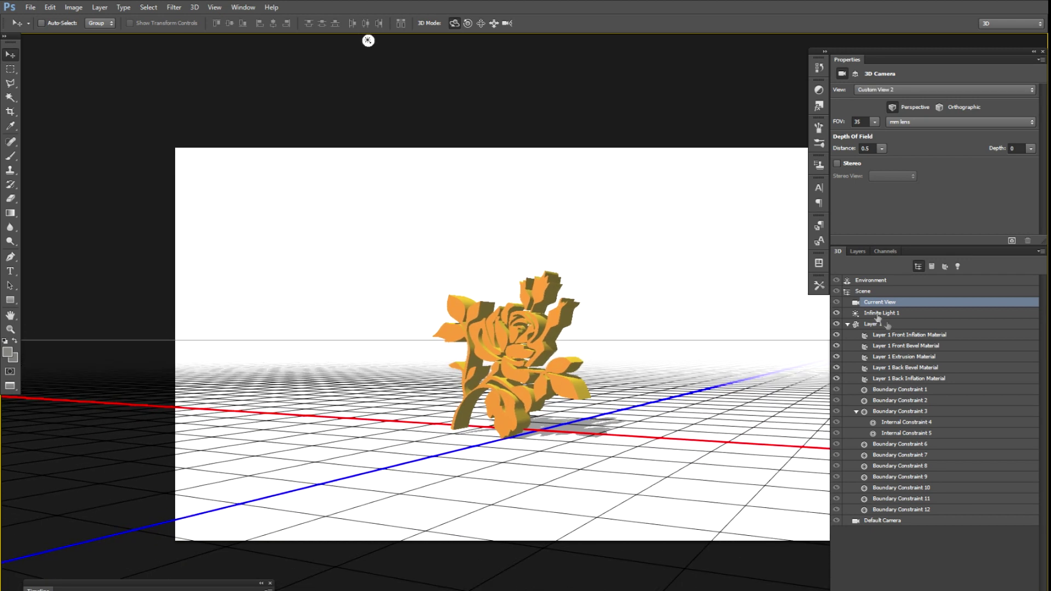
Apply the orange copper-coloured metal preset to the rose's back inflation material, then select the back bevel material
click(896, 378)
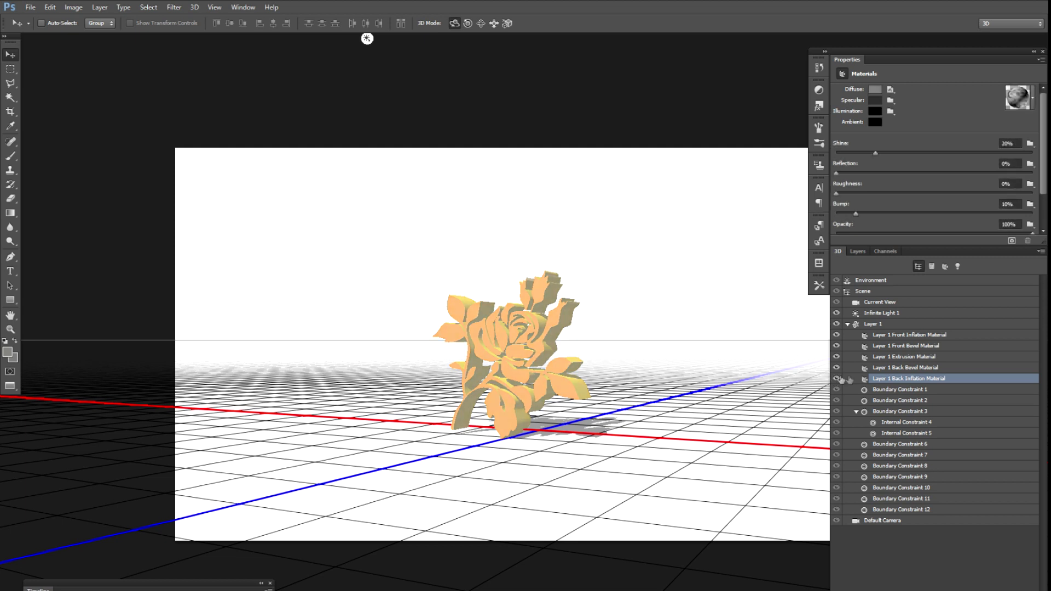
click(1012, 104)
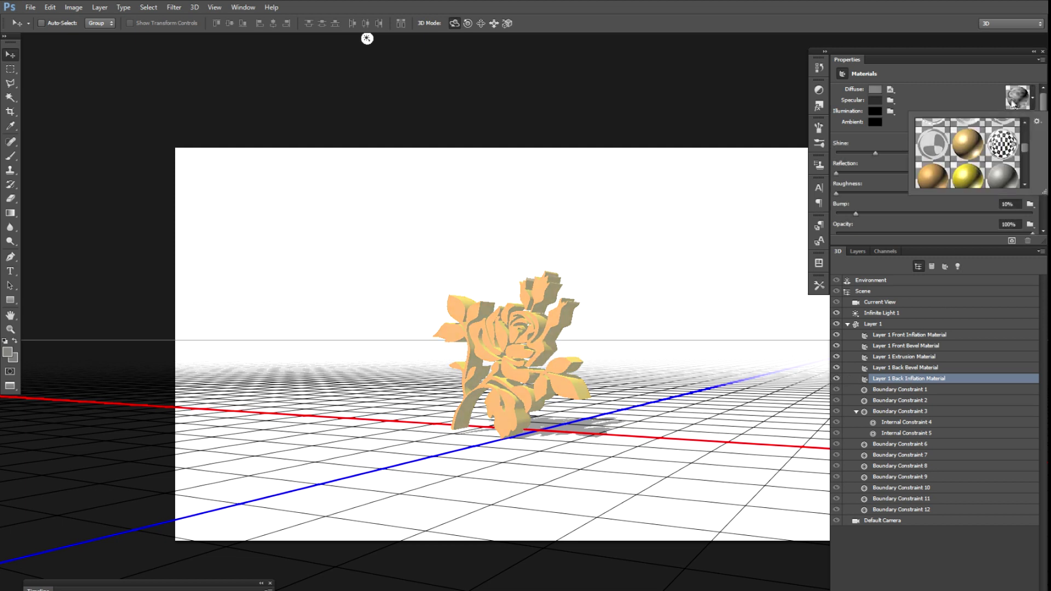
click(933, 180)
click(837, 370)
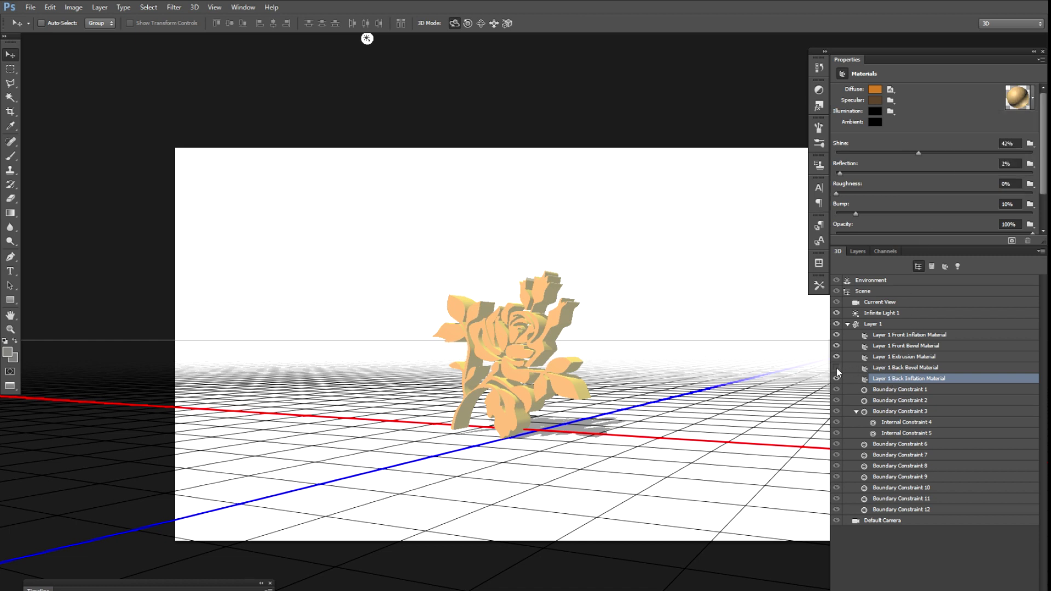
click(886, 367)
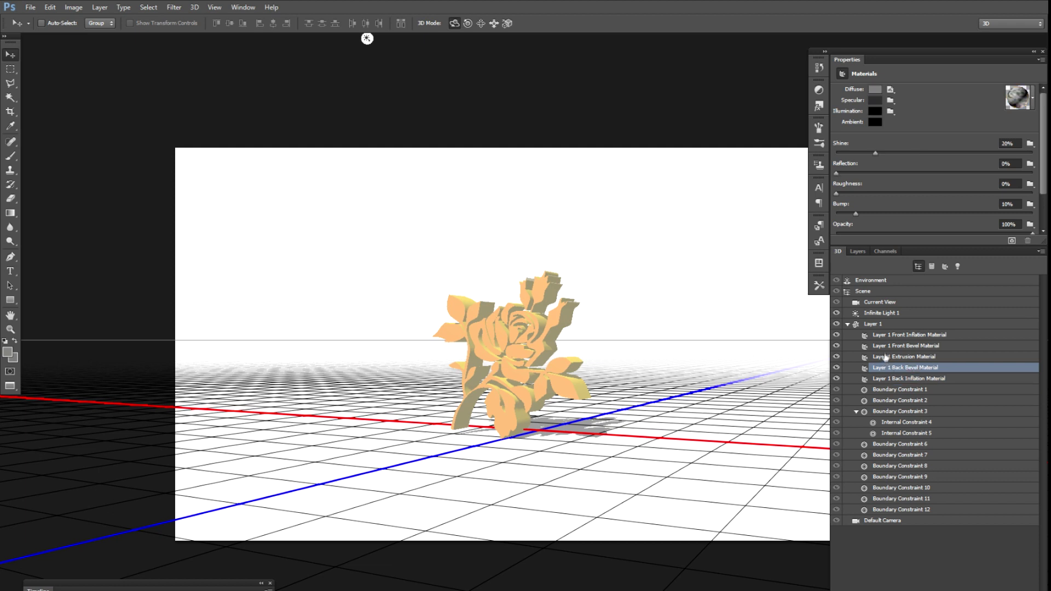
Convert the white Background layer into a 3D postcard
click(857, 253)
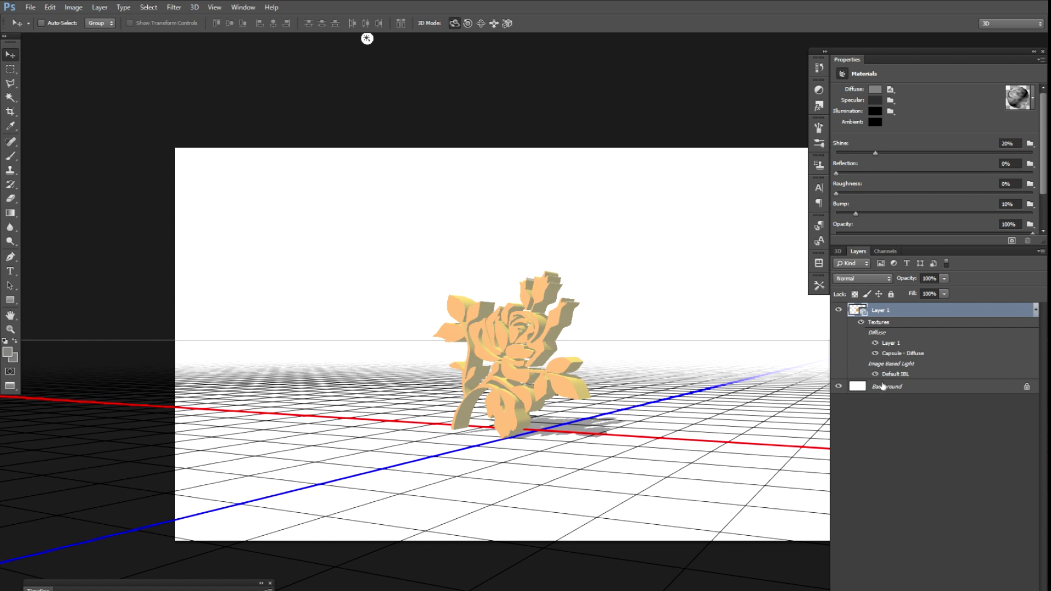
click(882, 387)
right_click(883, 386)
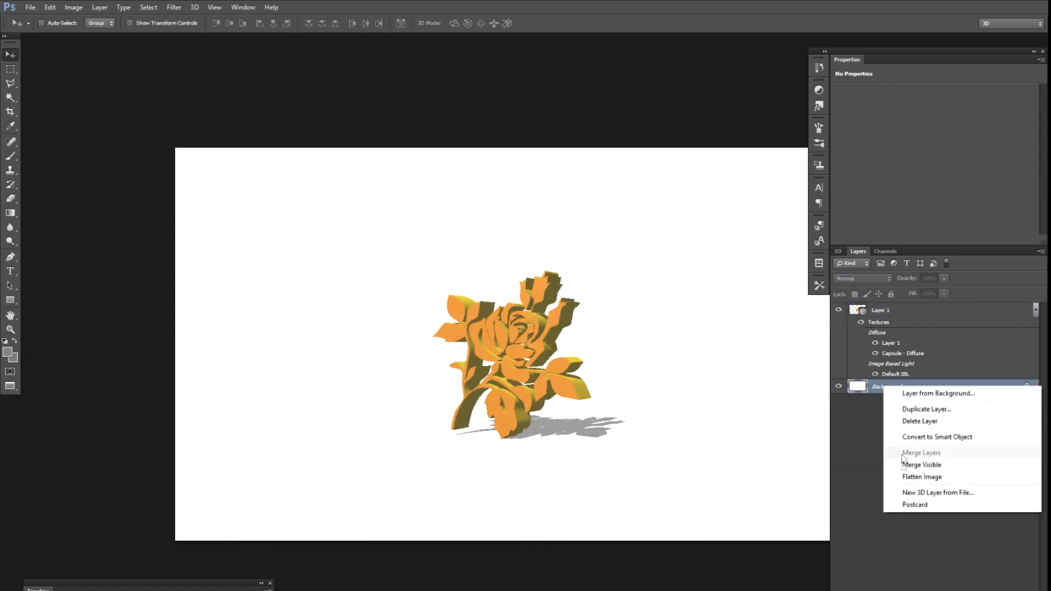
click(910, 505)
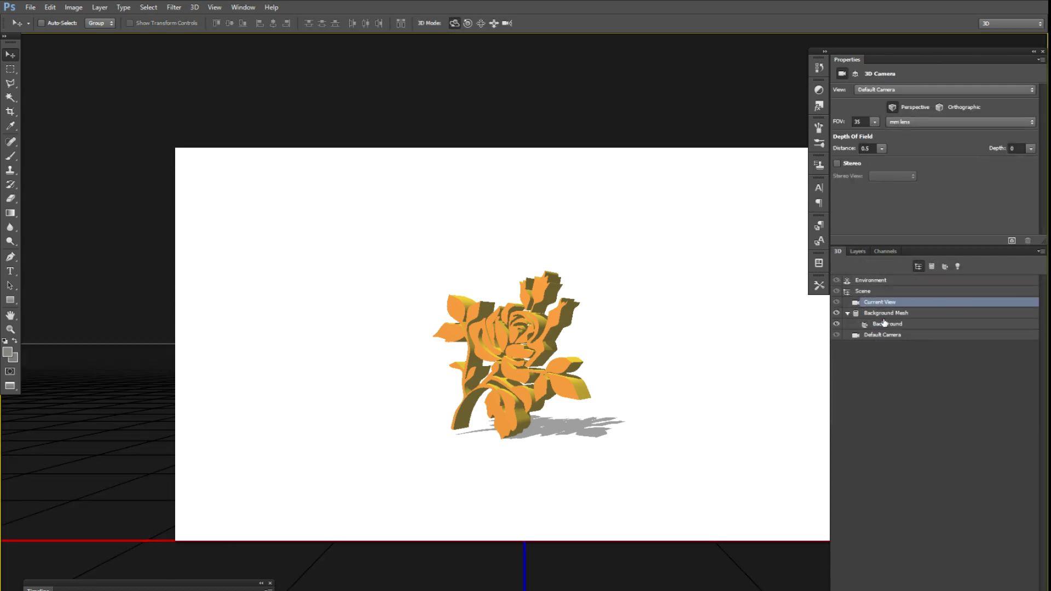
Select the rose layer and the 3D background layer together and merge them into one 3D layer
click(856, 251)
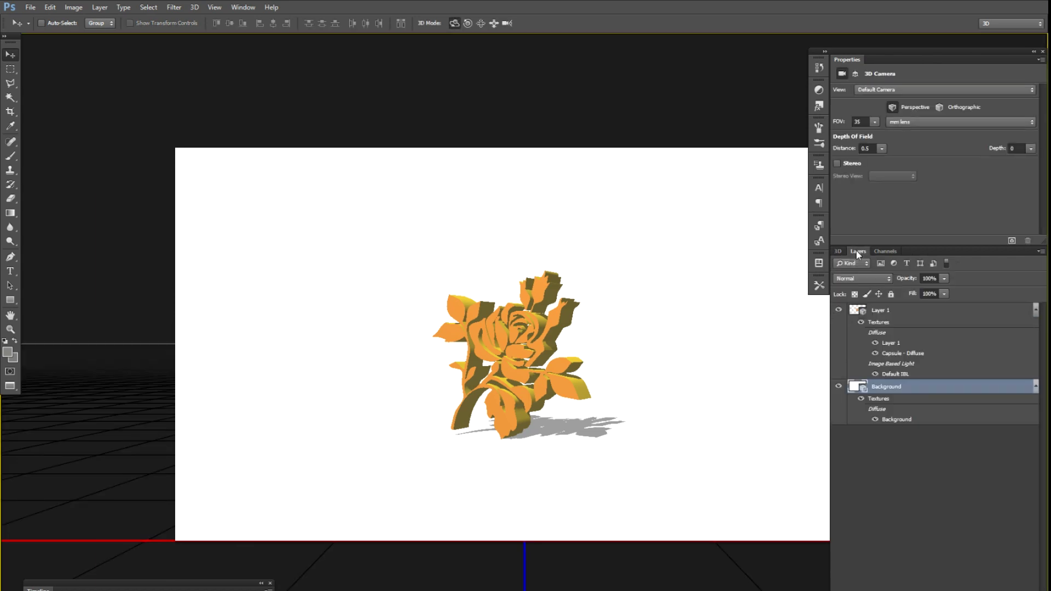
click(886, 311)
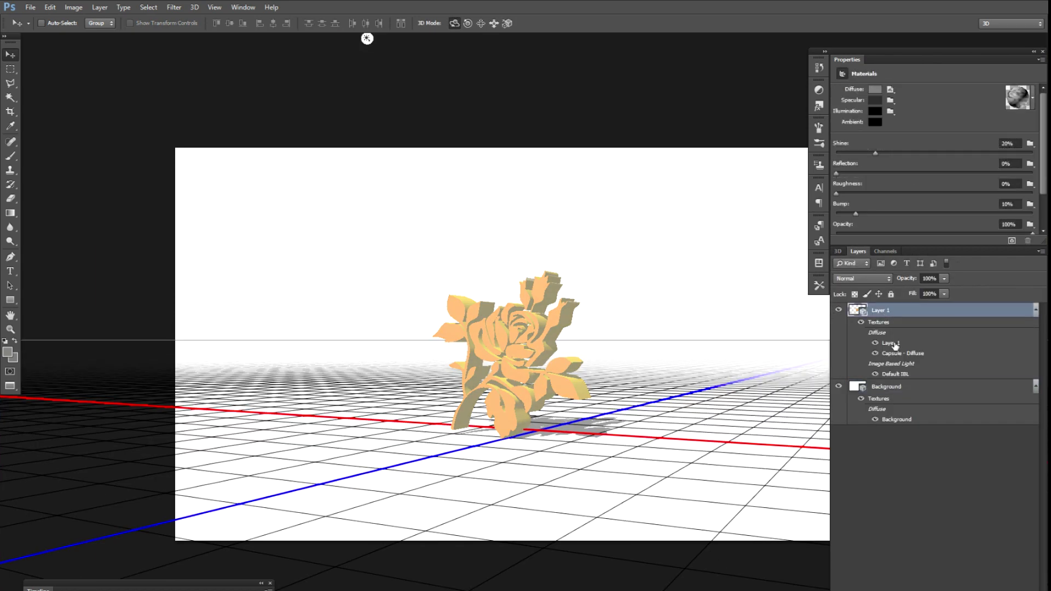
ctrl+click(904, 389)
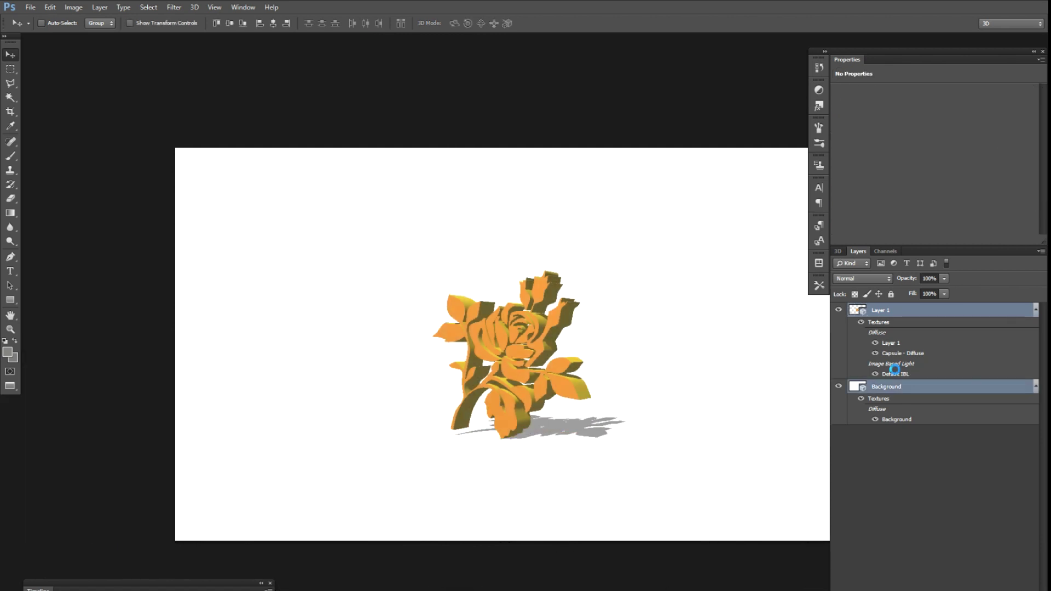
Try moving the merged 3D object along its X axis, and undo back to the separate rose and background layers
drag(522, 345, 559, 347)
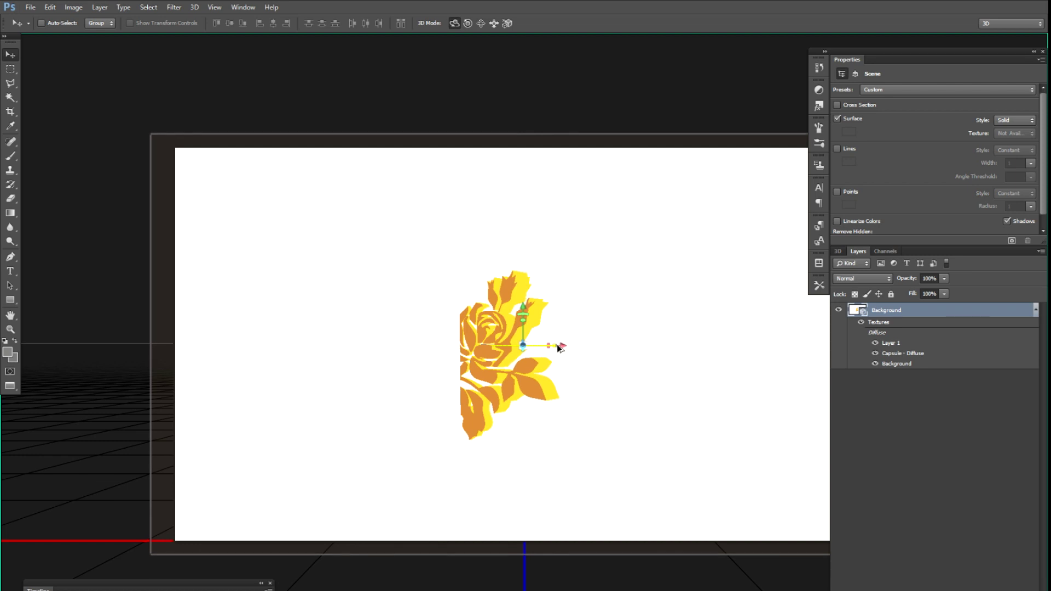
key(alt+z)
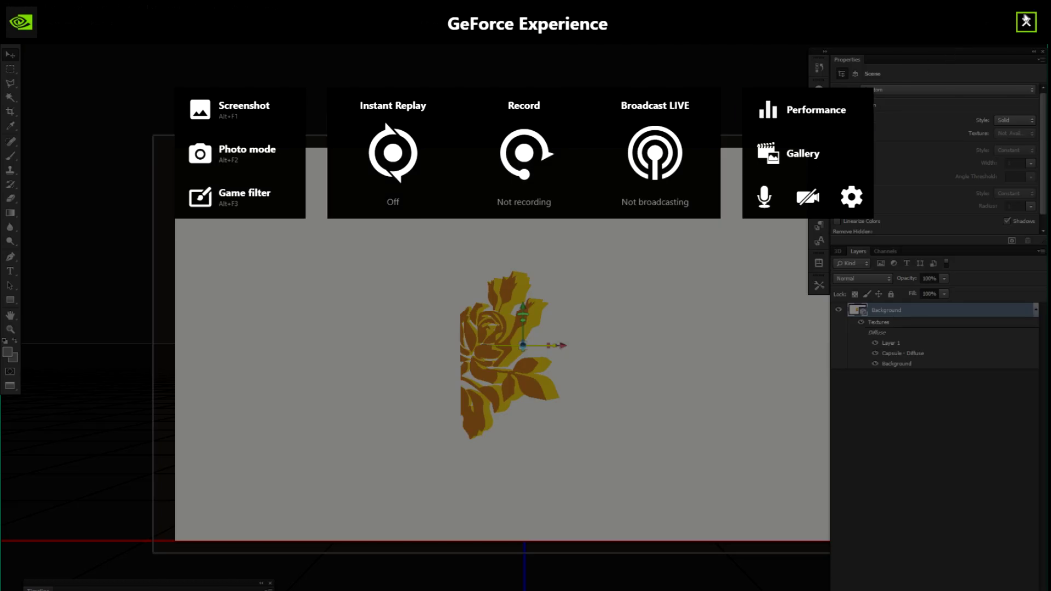
click(1026, 20)
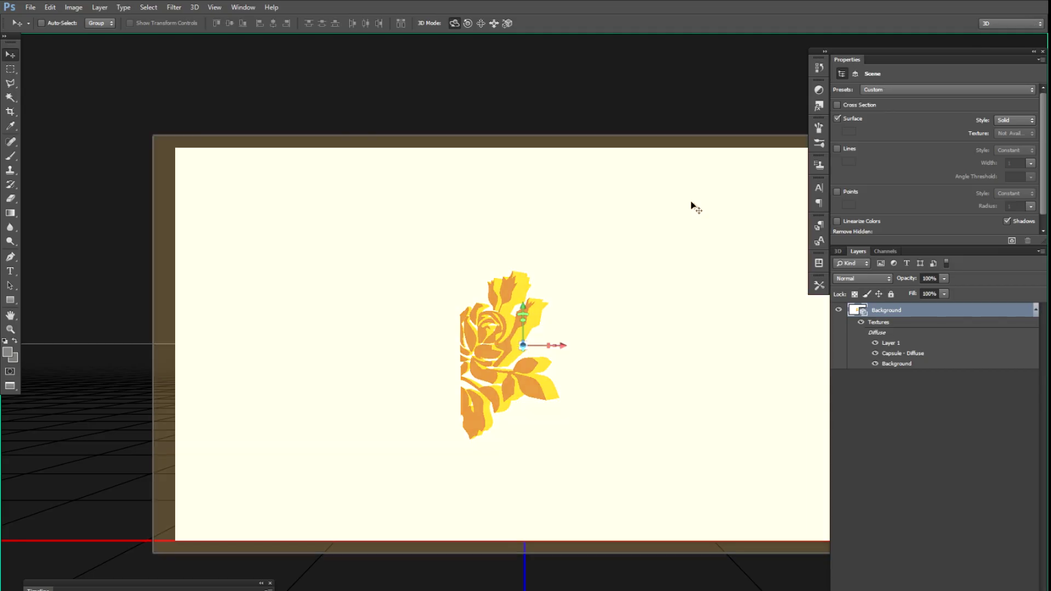
key(alt+z)
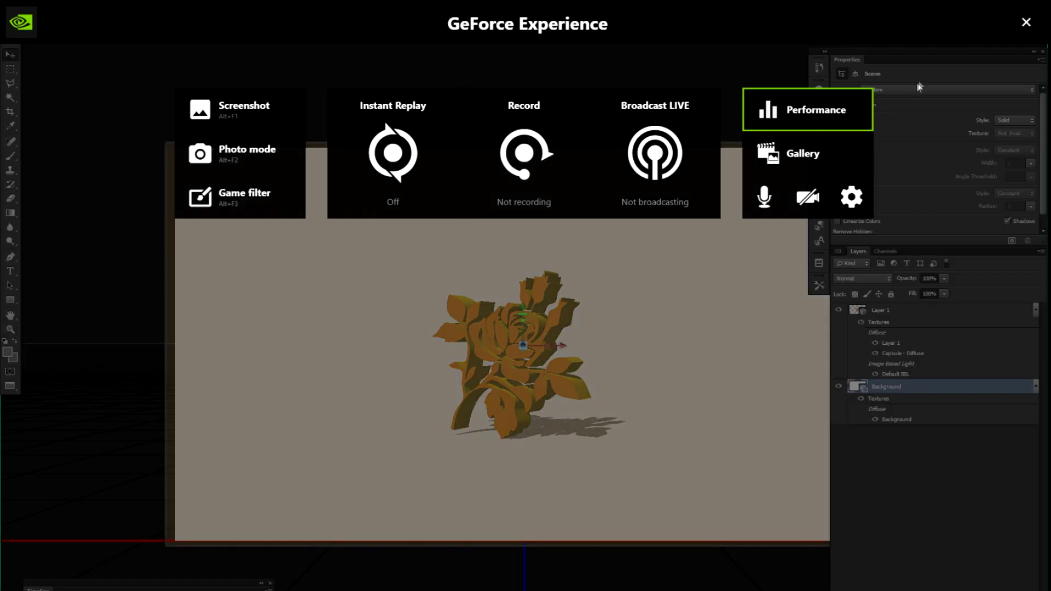
click(1025, 24)
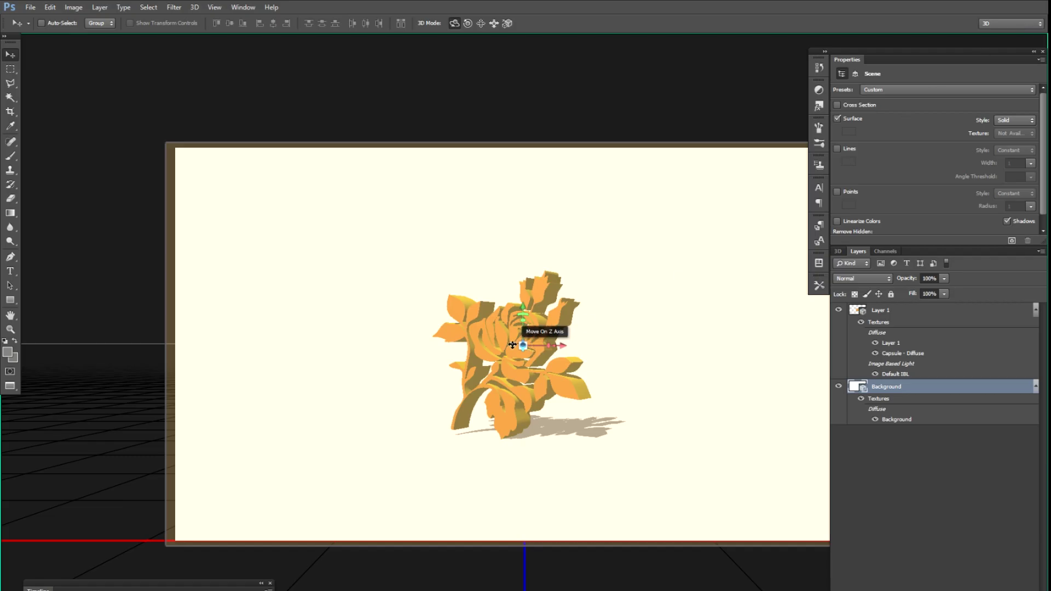
Try shifting the background postcard along its X axis, and undo that move along with the Background layer's postcard conversion
drag(562, 345, 623, 345)
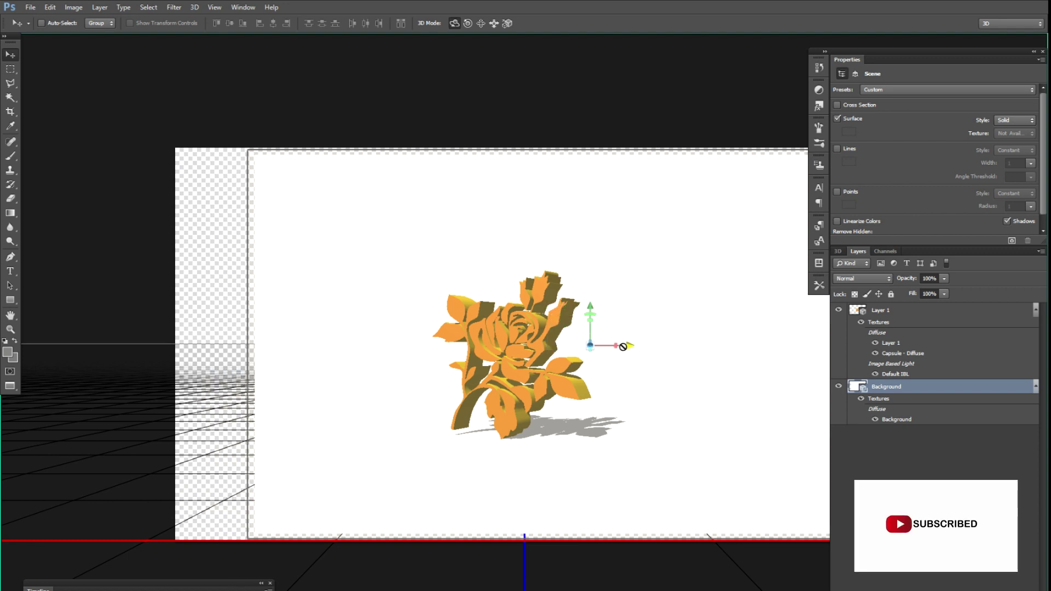
key(ctrl+z)
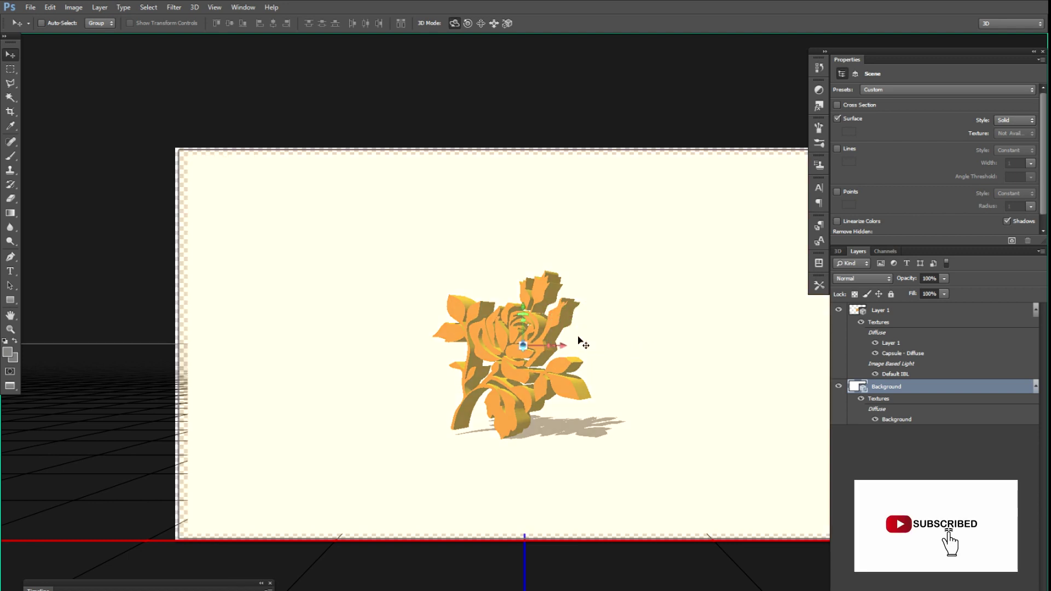
key(alt+z)
key(alt+z)
key(alt+z)
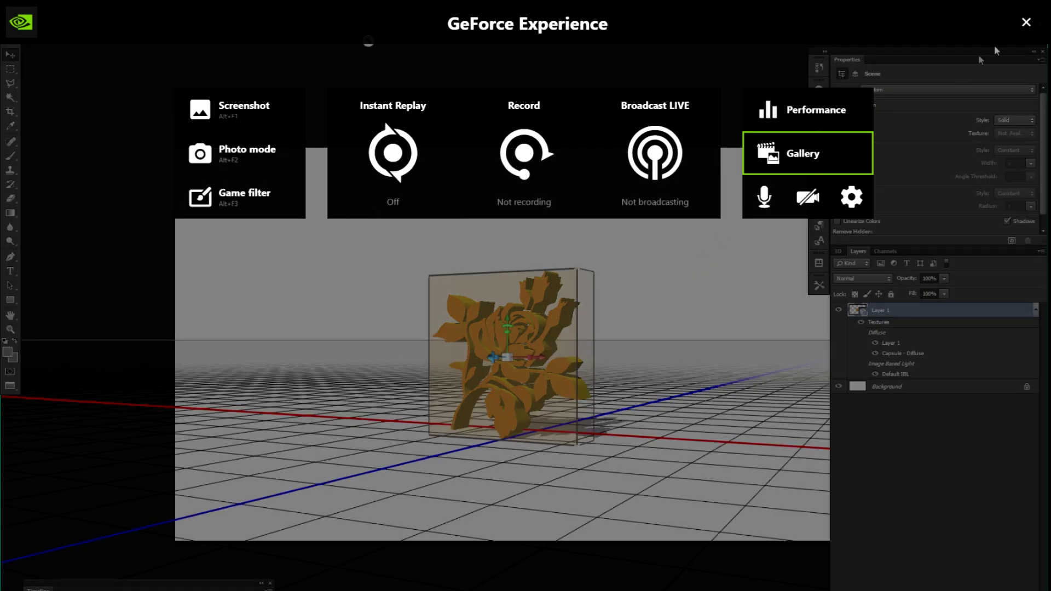
click(1026, 25)
Slide the rose to the right and farther back in the 3D scene, and convert the Background layer into a 3D postcard
drag(545, 336, 668, 312)
click(894, 386)
right_click(895, 386)
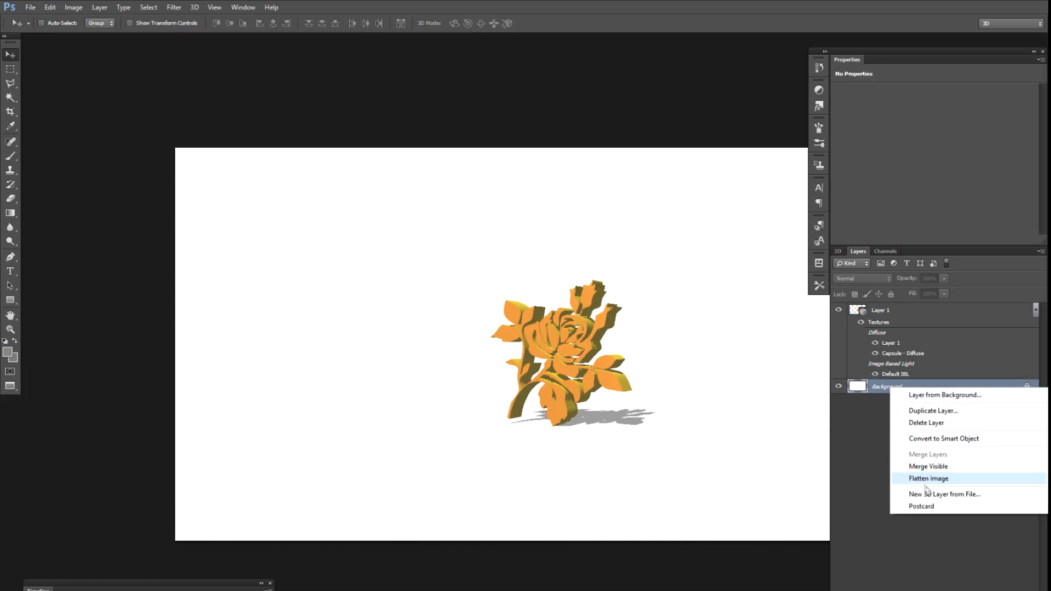
click(929, 506)
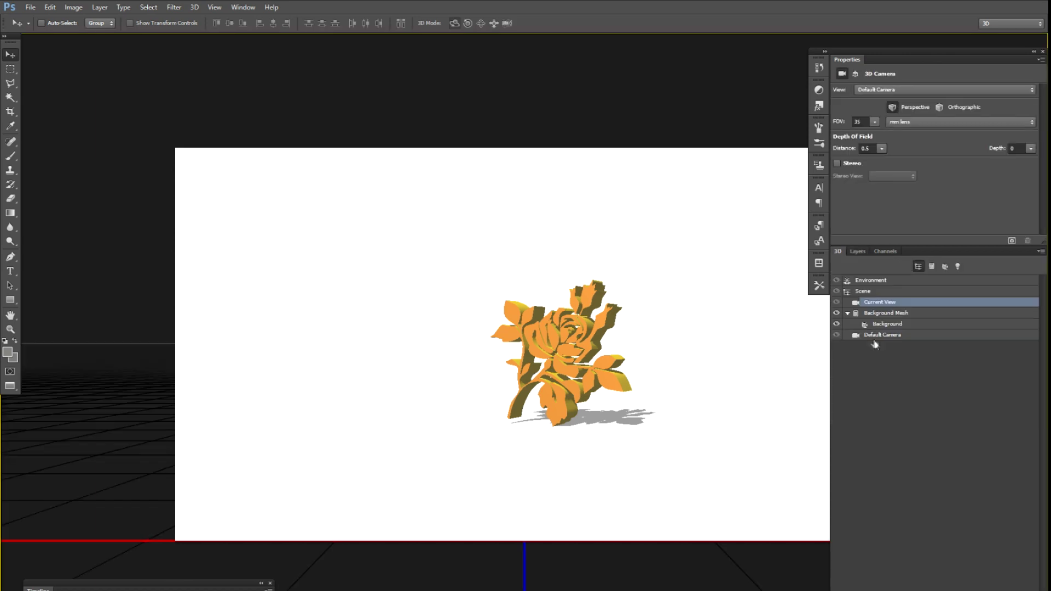
Select Layer 1 and the Background postcard layer and merge the two 3D layers into one
click(857, 252)
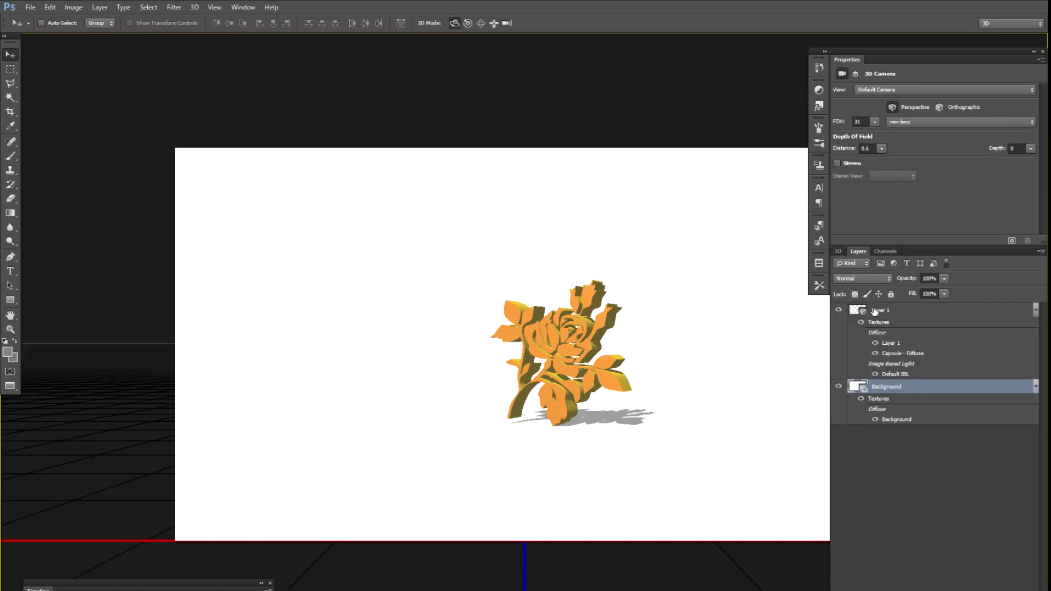
click(875, 311)
shift+click(888, 386)
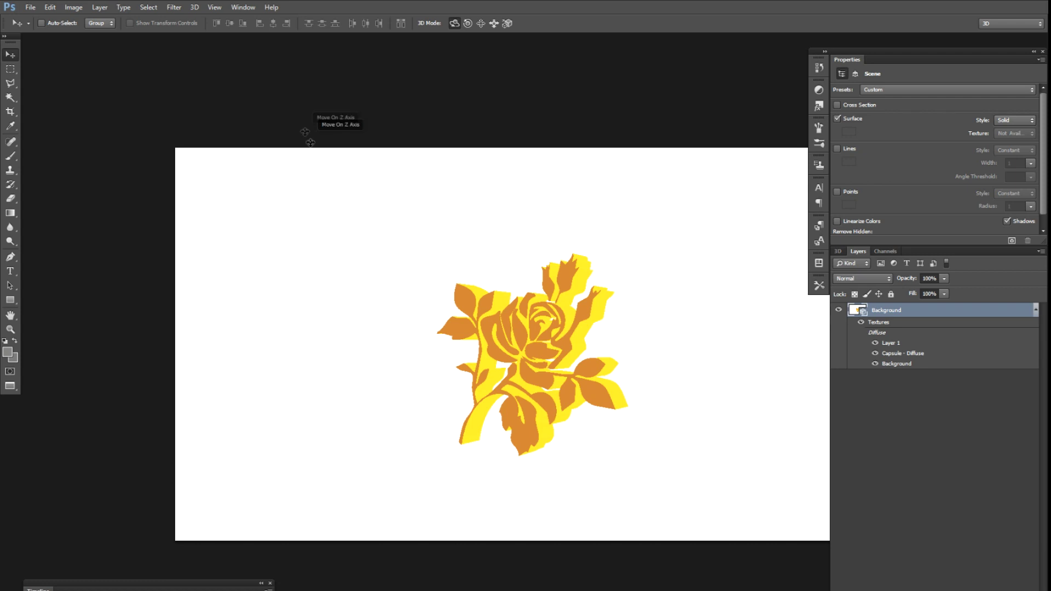
Render the merged 3D scene with the rose in front of the background
click(149, 8)
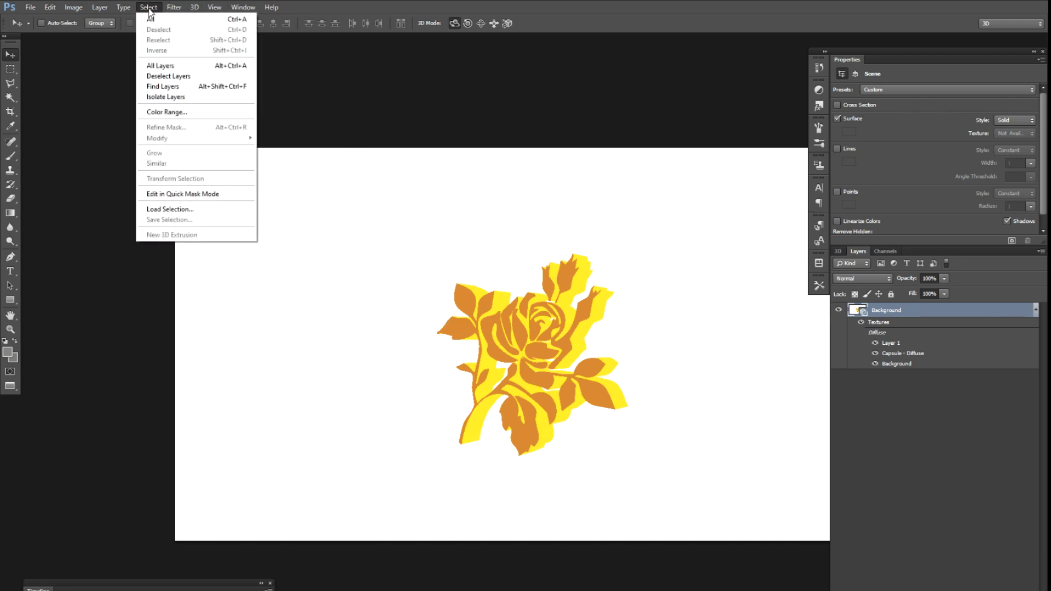
mouse_move(192, 10)
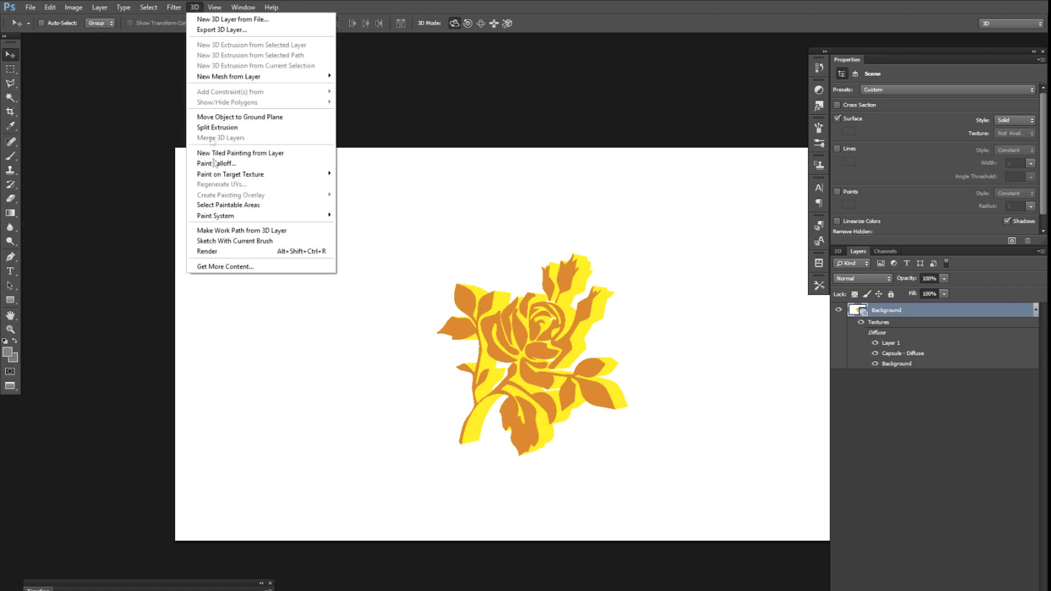
click(237, 251)
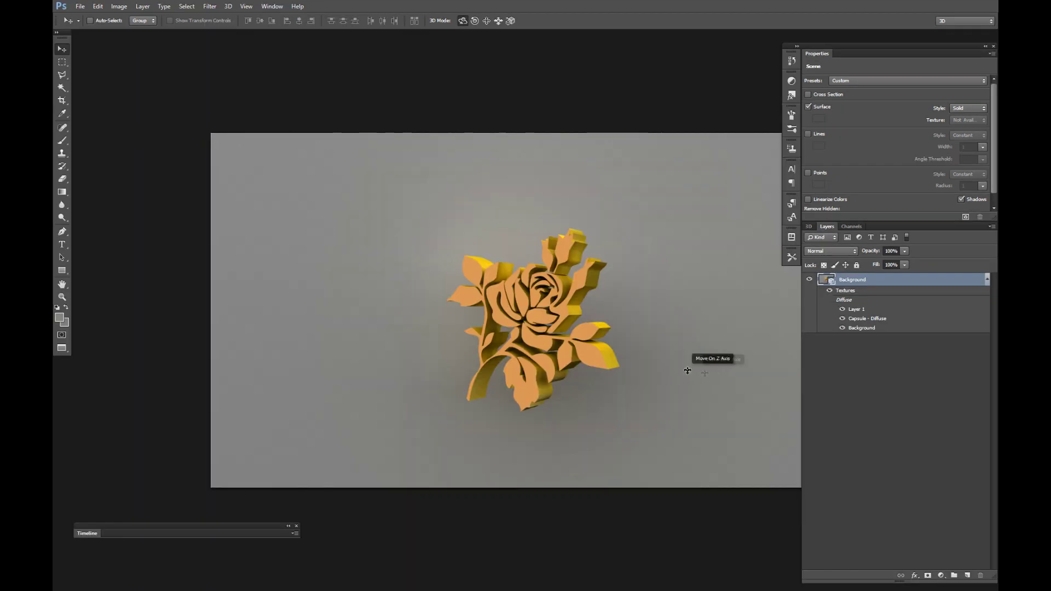
Rasterize the rendered 3D Background layer into a flat pixel layer
click(580, 318)
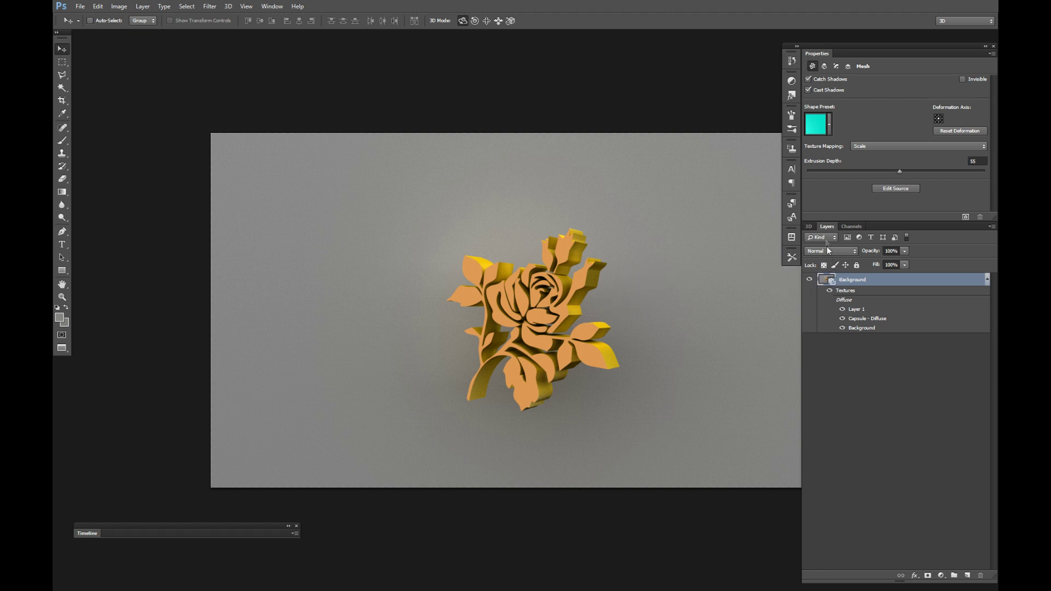
right_click(847, 279)
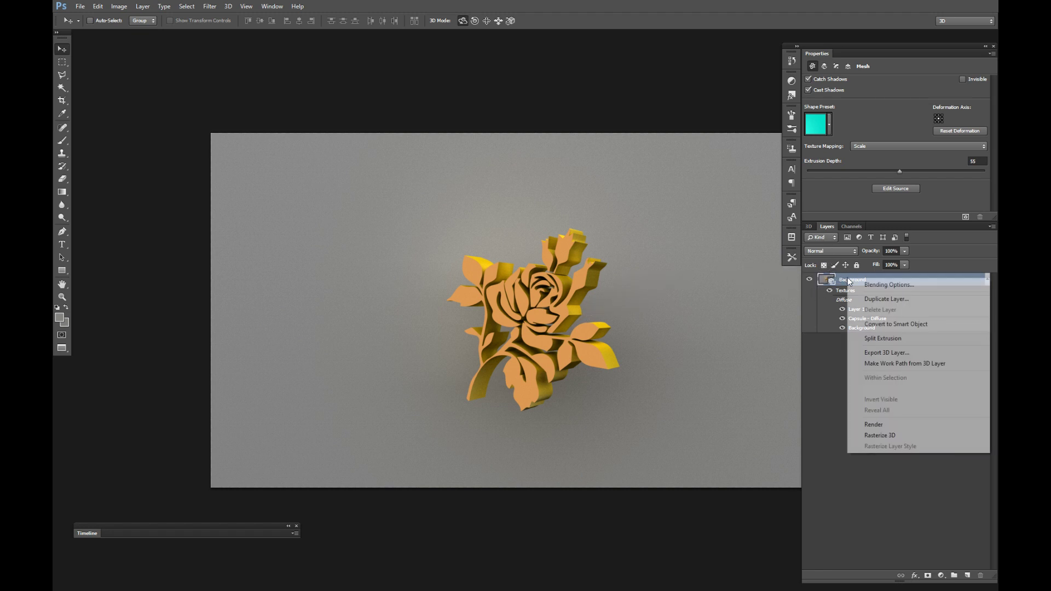
click(886, 437)
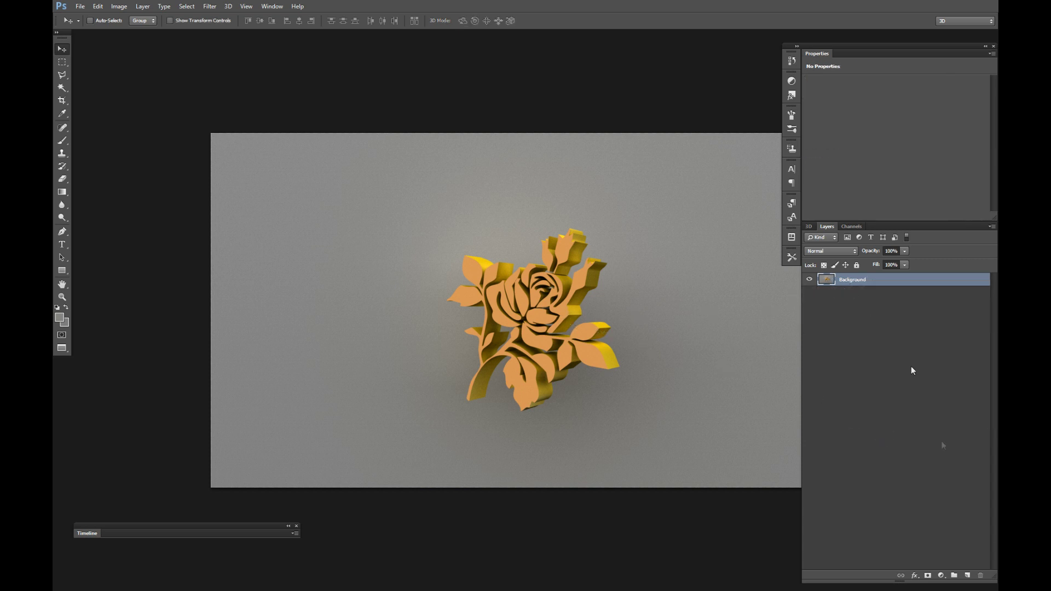
Add a new empty layer above the rasterized Background, leaving no layer group, and make Background the active layer
click(955, 576)
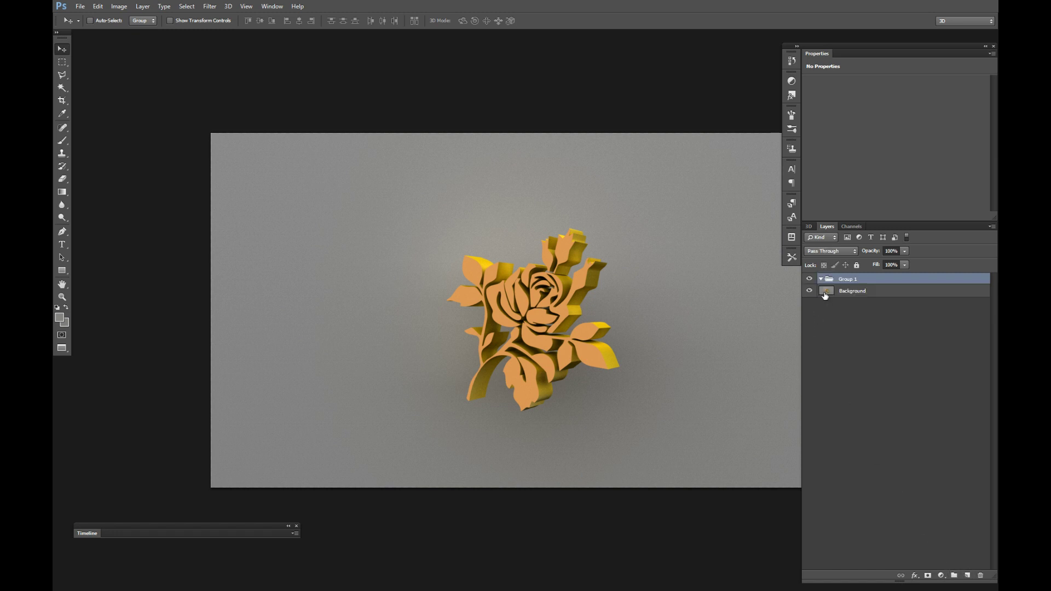
key(ctrl+z)
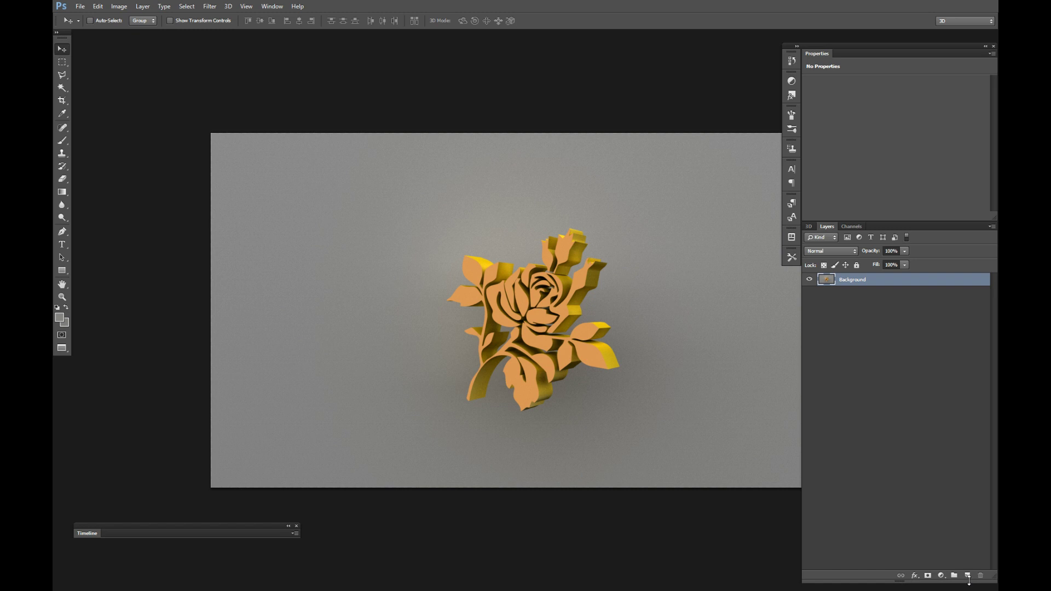
click(968, 576)
click(832, 296)
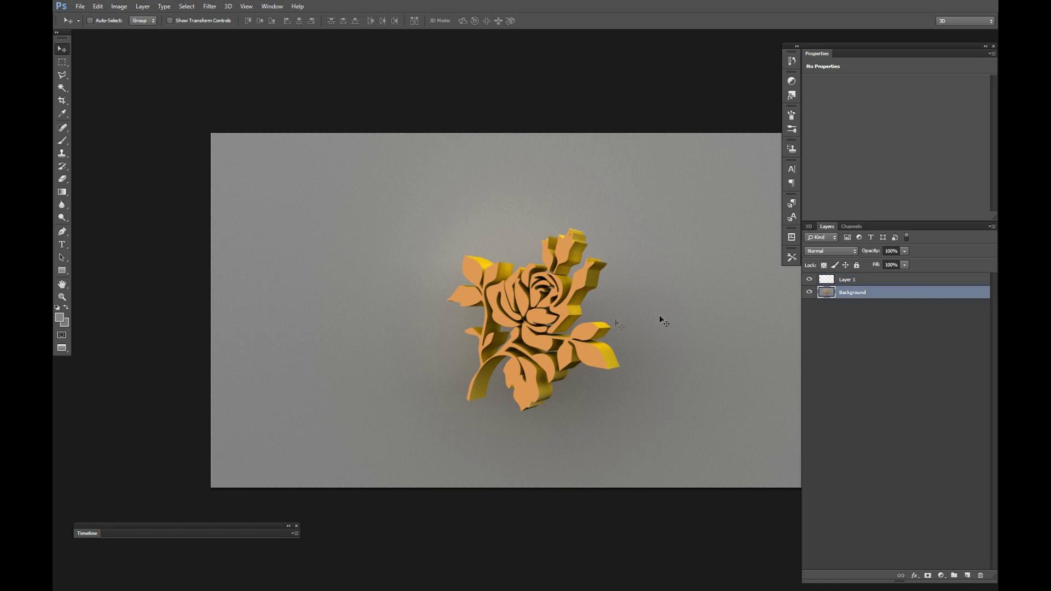
Select all the orange front faces of the rose with the Magic Wand and extend the selection to similar colours
scroll(546, 322, up, 3)
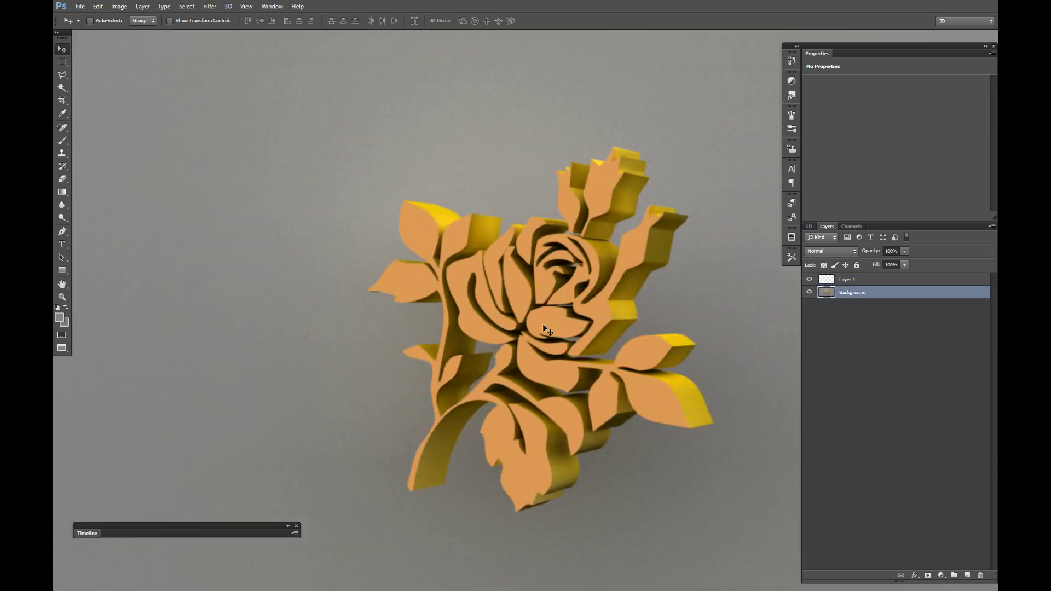
key(w)
click(519, 300)
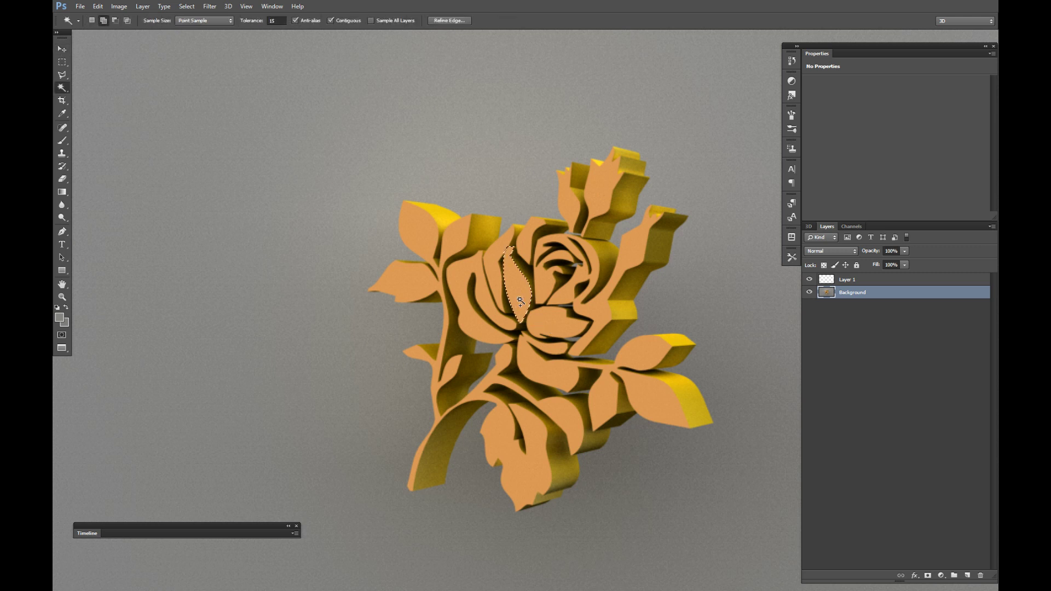
right_click(519, 299)
click(550, 432)
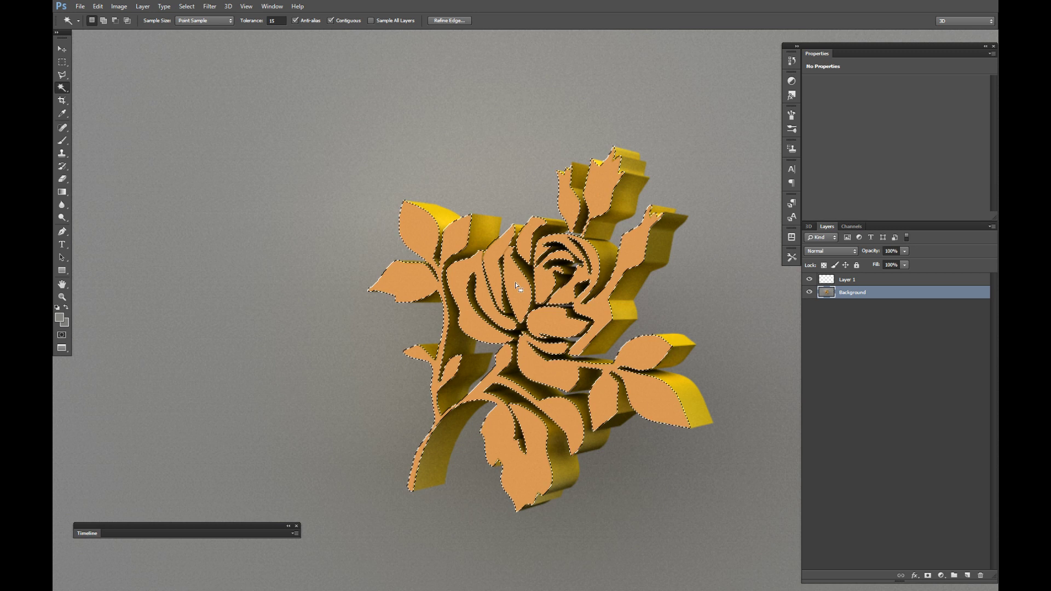
right_click(529, 402)
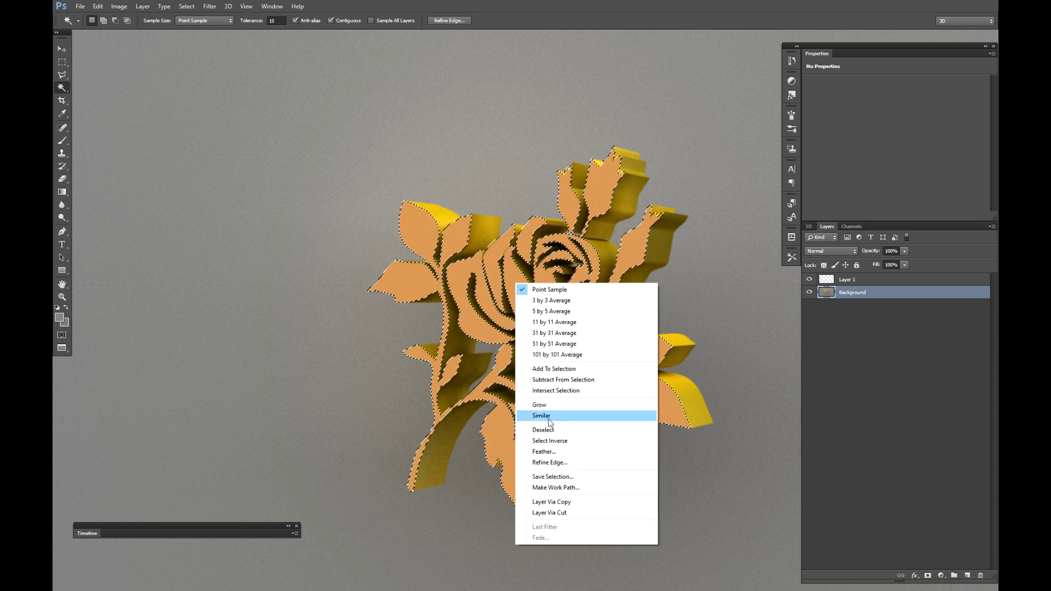
click(556, 416)
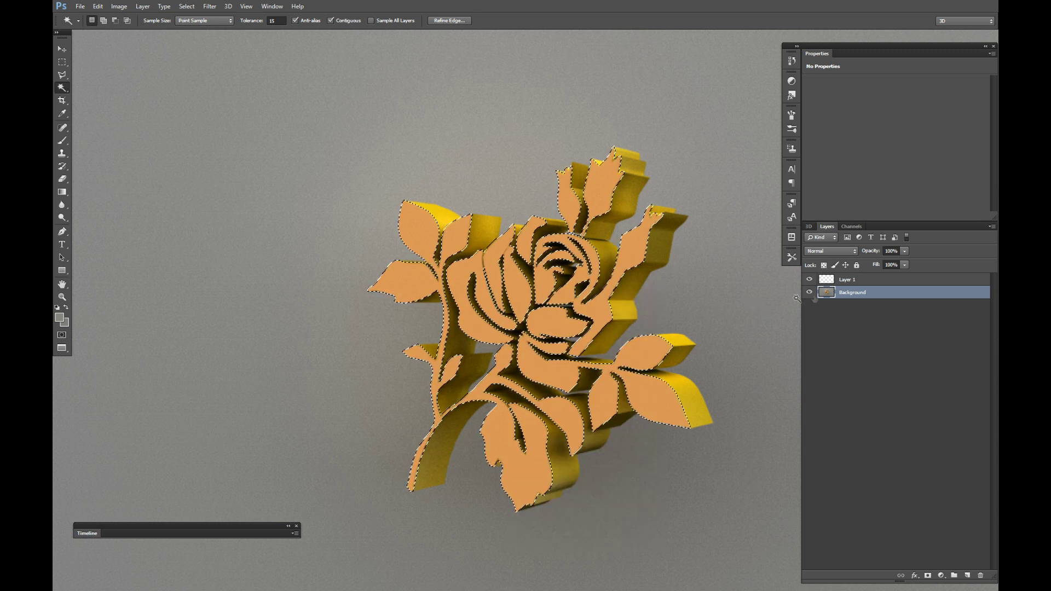
Fill the selected rose faces with the grey foreground colour on Layer 1
click(840, 284)
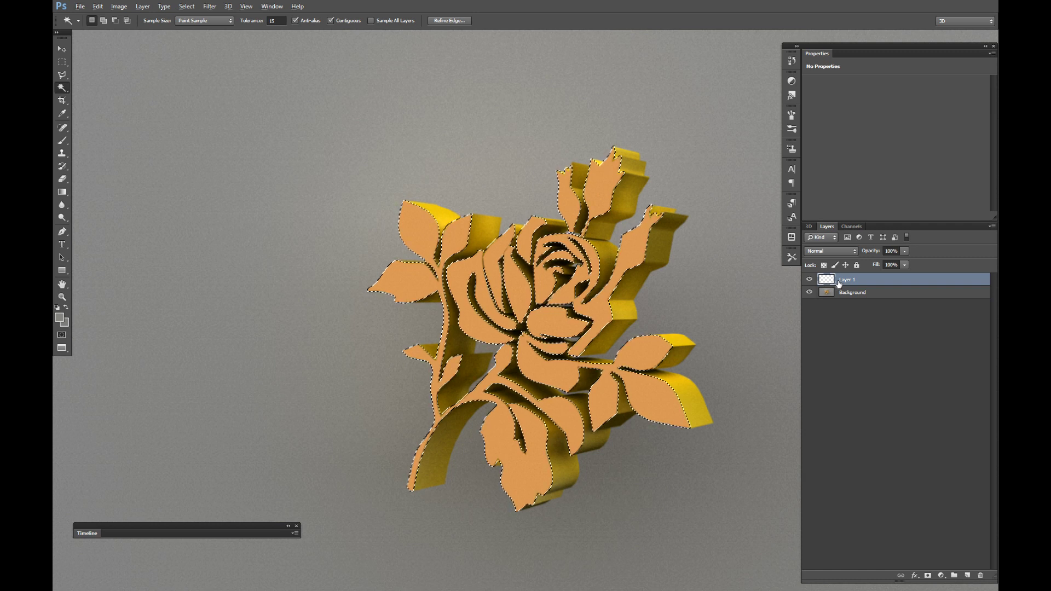
key(alt+BackSpace)
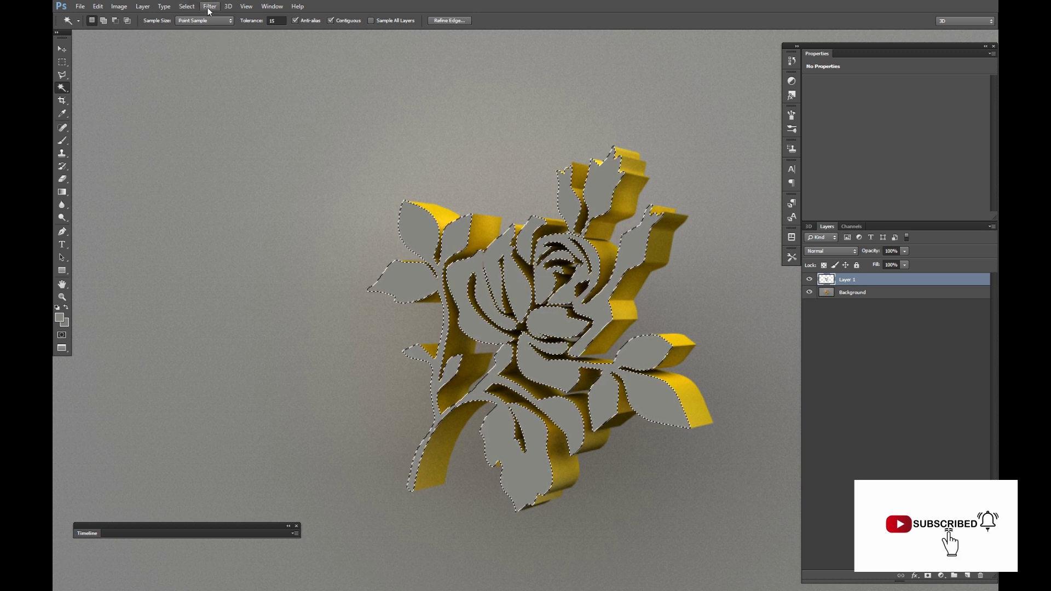
Try to contract the selection around the rose's front faces
click(187, 7)
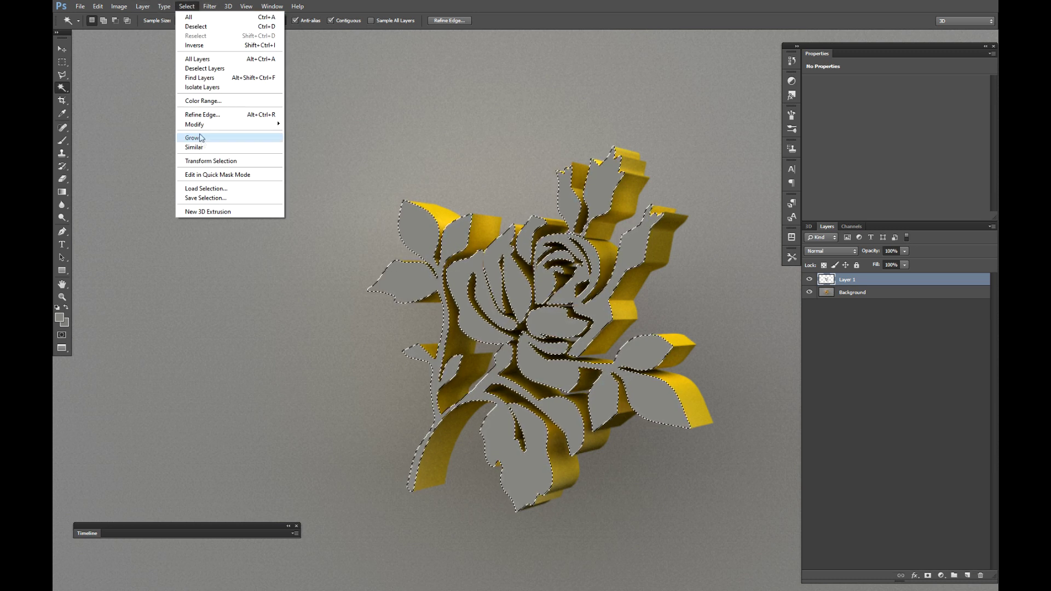
mouse_move(213, 126)
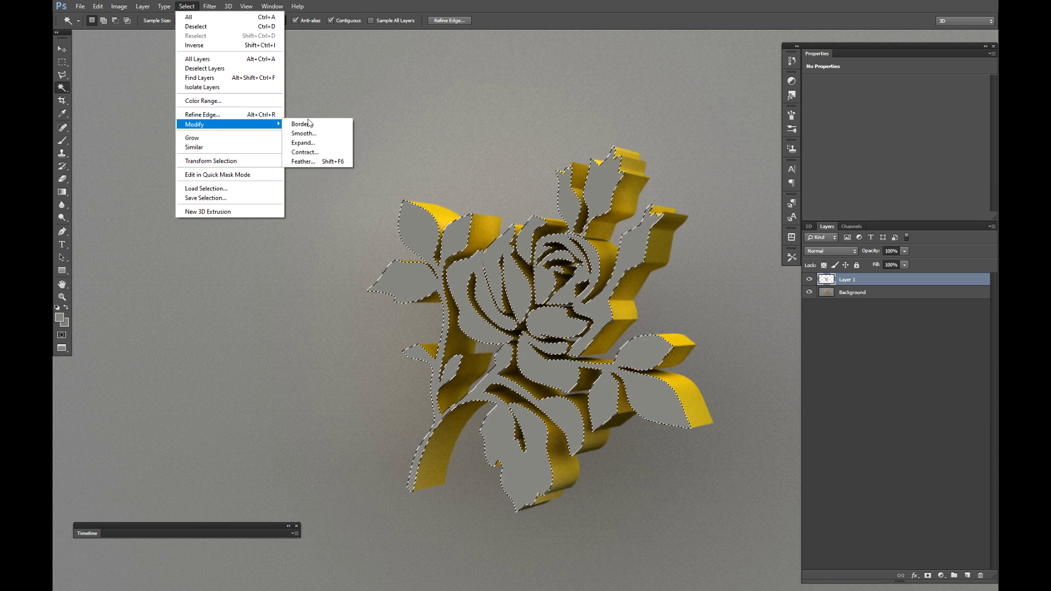
click(309, 153)
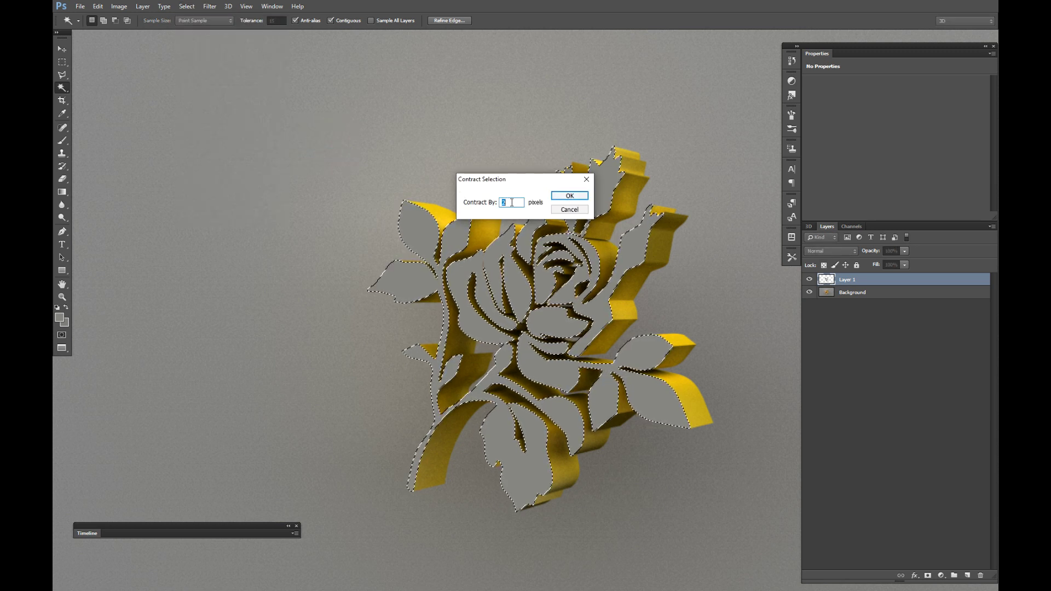
click(562, 197)
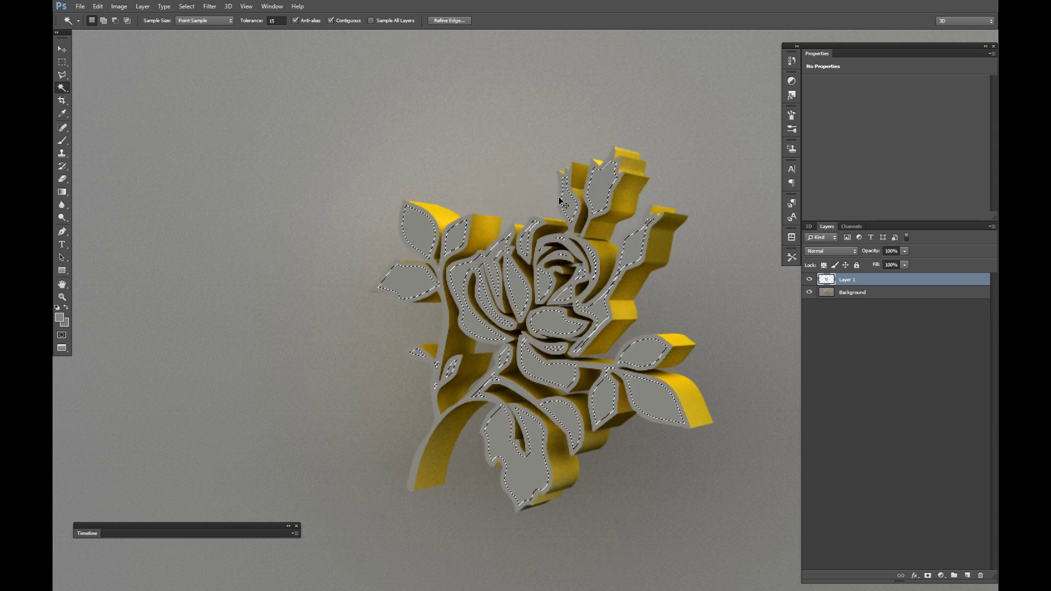
Restore the full rose-face selection and contract it by 1 pixel
click(210, 6)
mouse_move(187, 6)
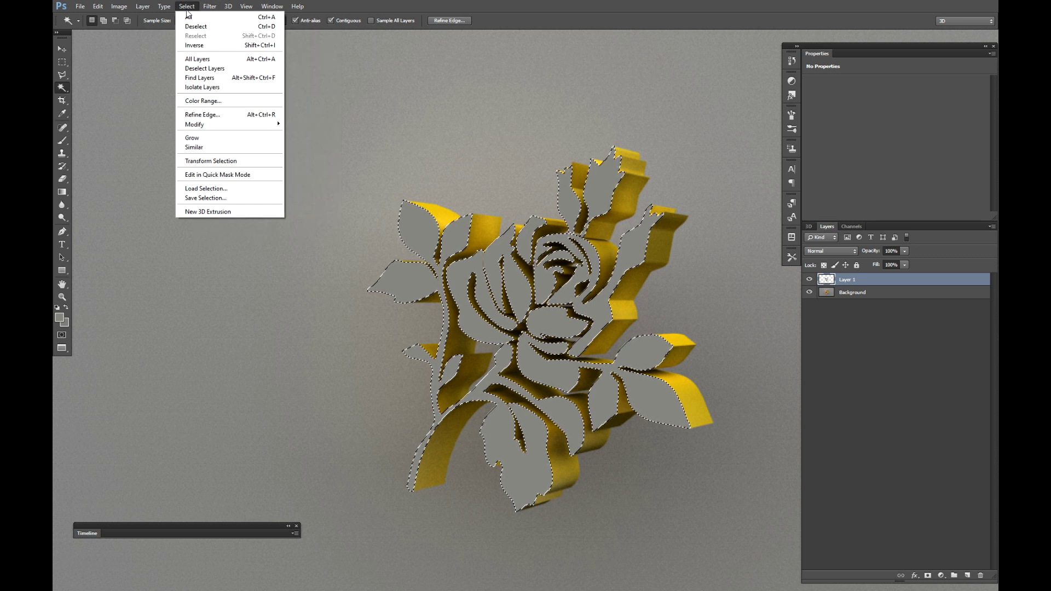
mouse_move(235, 124)
click(304, 152)
text(1)
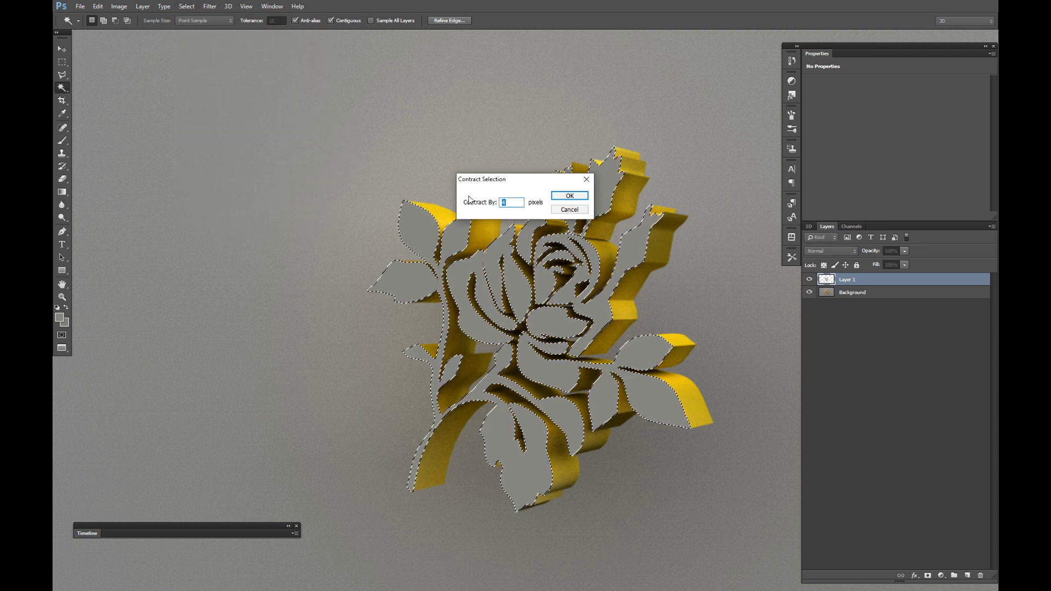
click(572, 197)
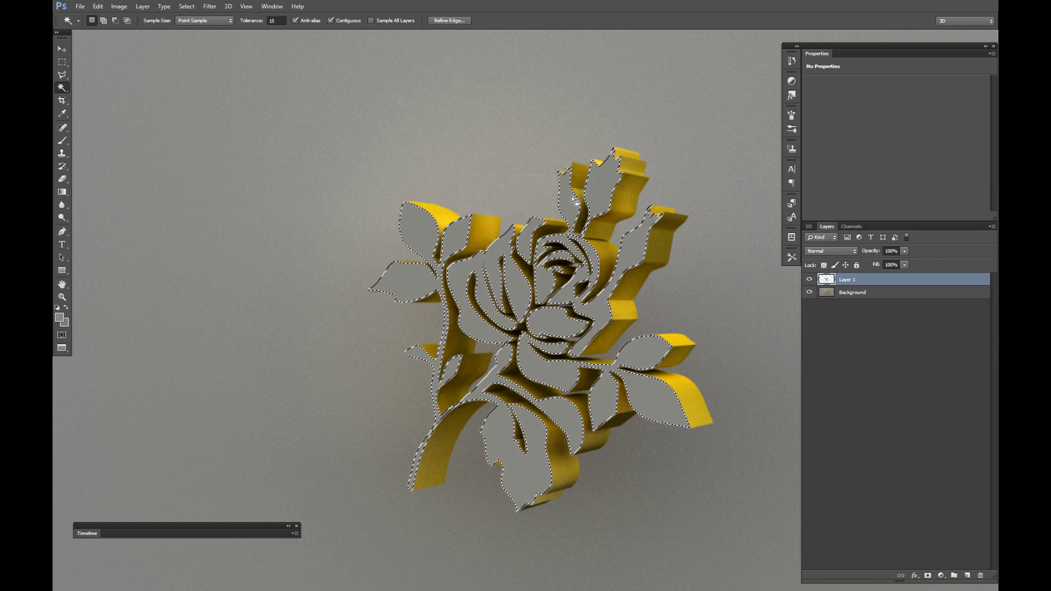
Deselect the rose's front faces
key(ctrl+minus)
key(ctrl+minus)
key(ctrl+plus)
key(ctrl+plus)
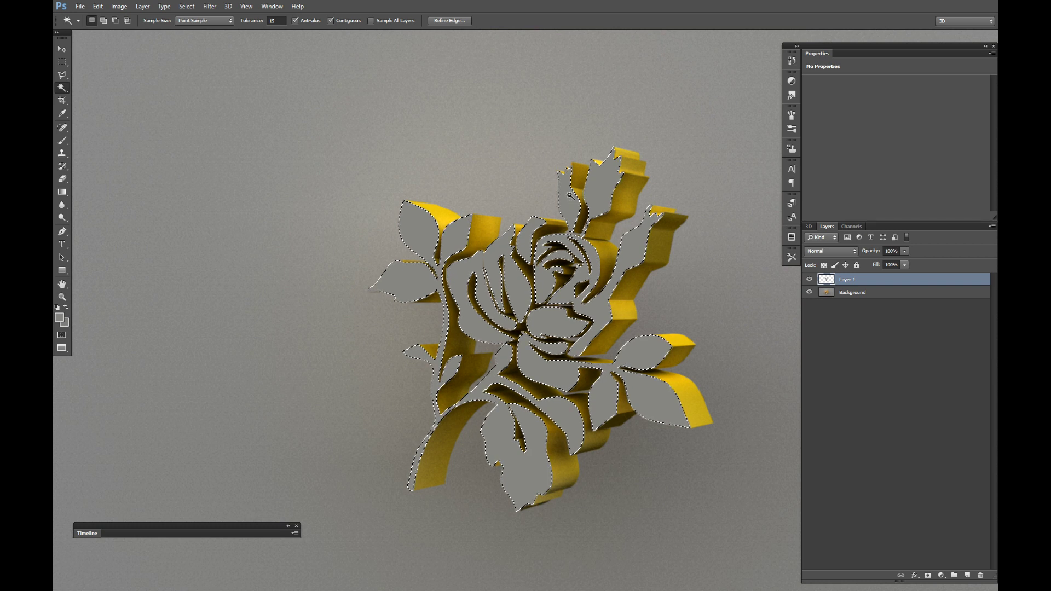
key(v)
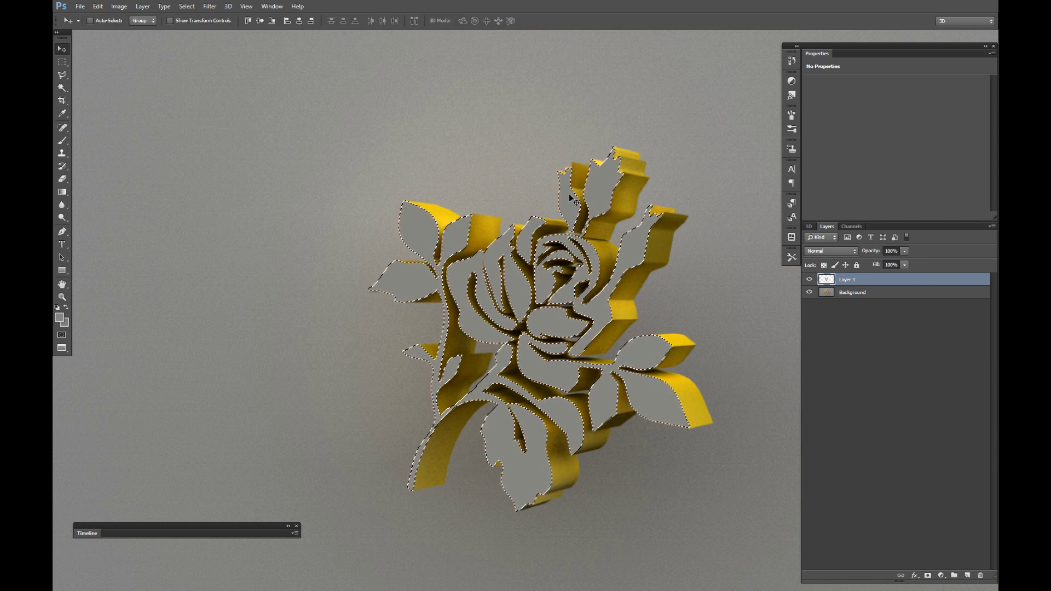
key(ctrl+d)
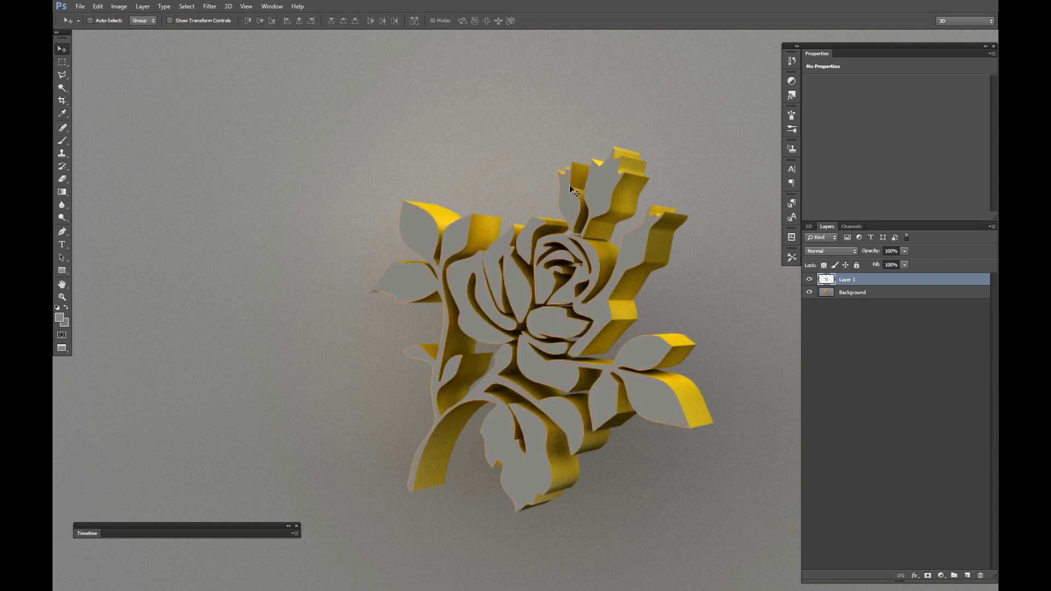
key(ctrl+minus)
key(ctrl+minus)
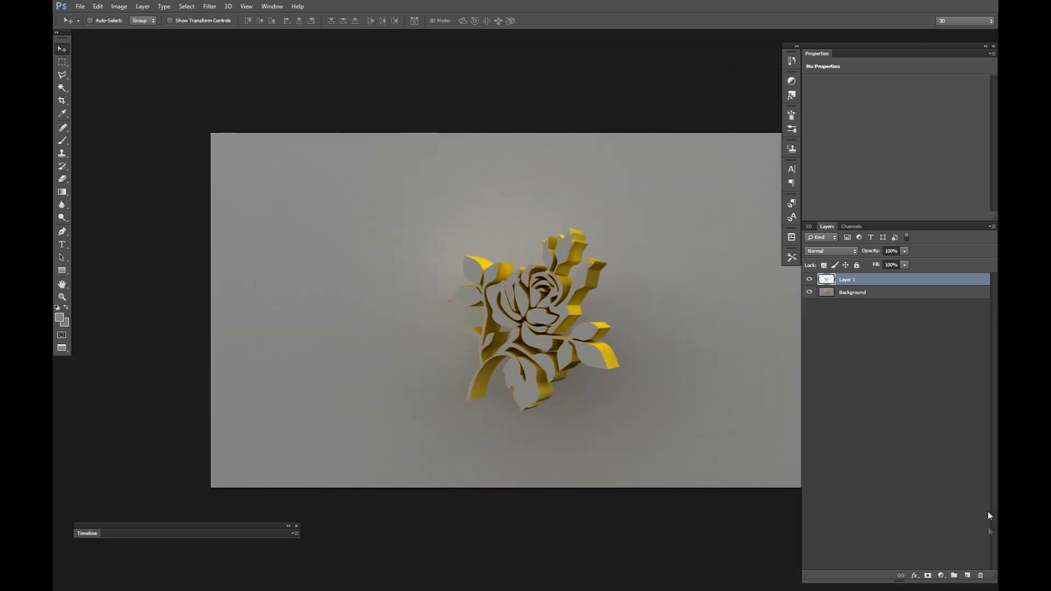
Add a Color Balance adjustment layer above Layer 1 with midtones Cyan–Red at -17 and Yellow–Blue at +23
click(940, 575)
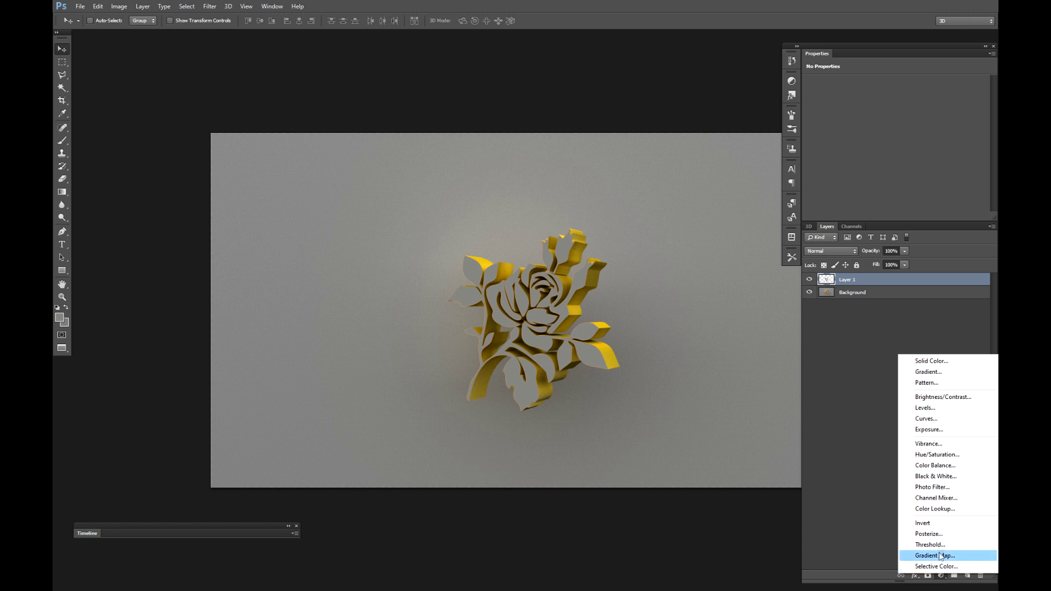
click(937, 466)
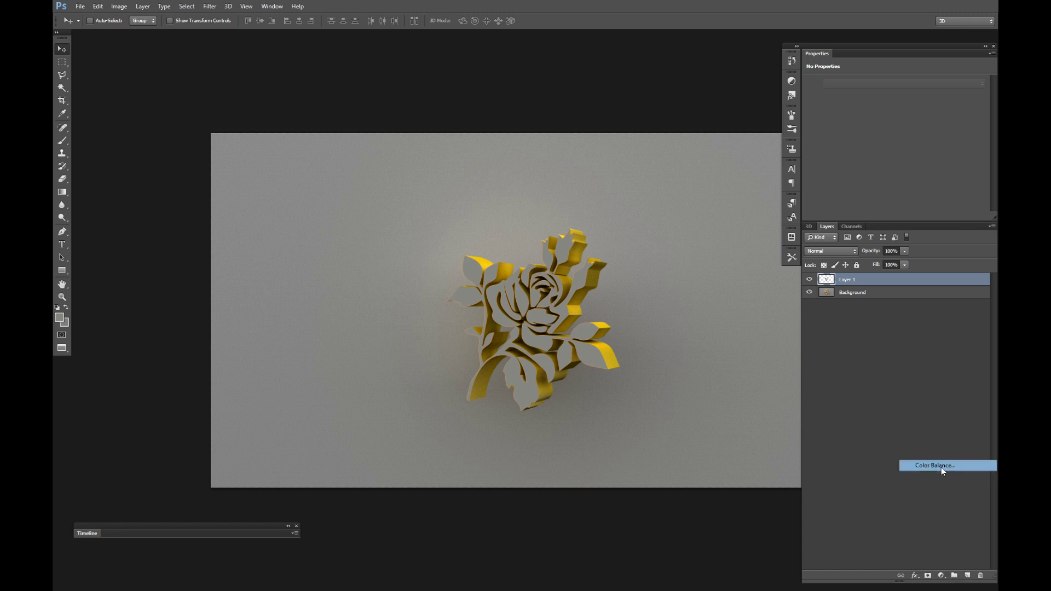
mouse_move(881, 124)
mouse_down()
mouse_move(845, 123)
mouse_move(914, 125)
mouse_move(882, 127)
mouse_move(935, 139)
mouse_move(833, 137)
mouse_move(900, 139)
mouse_move(944, 107)
mouse_move(869, 107)
mouse_up()
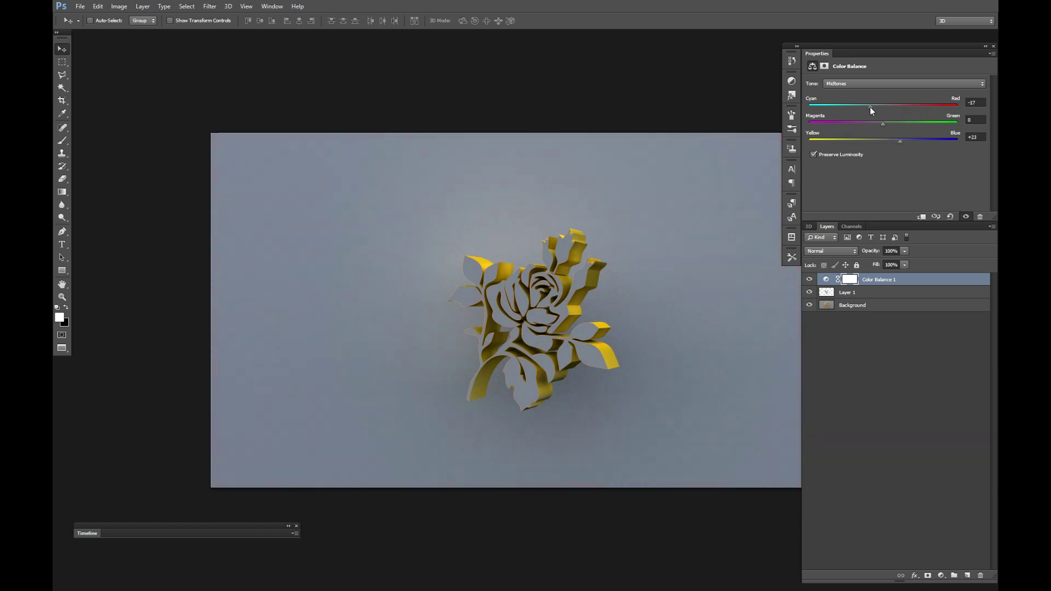
Add a Hue/Saturation adjustment layer above the Color Balance layer with the hue at -35
click(941, 576)
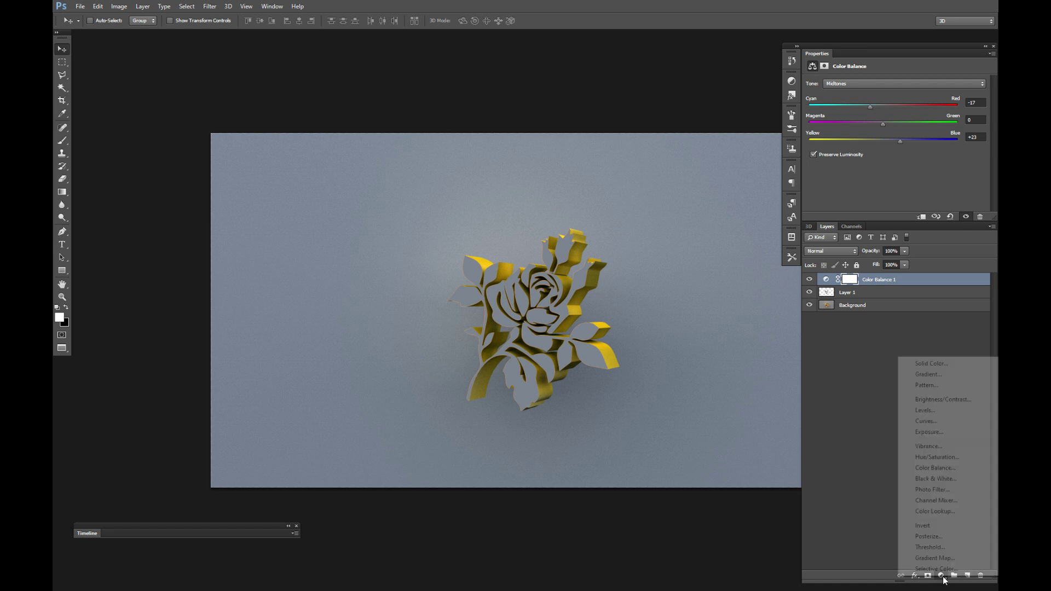
click(936, 456)
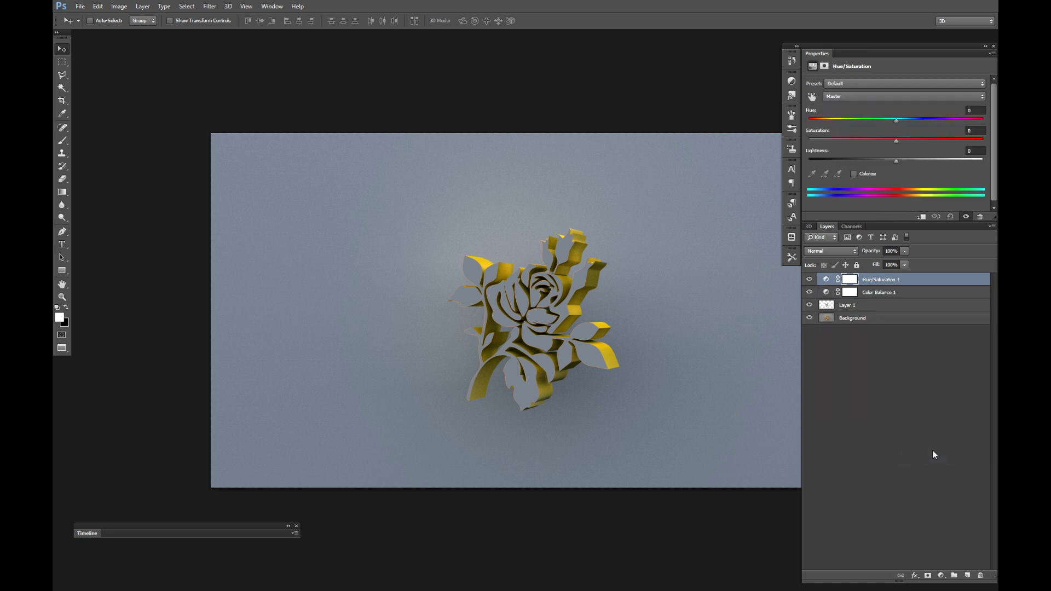
drag(896, 119, 865, 120)
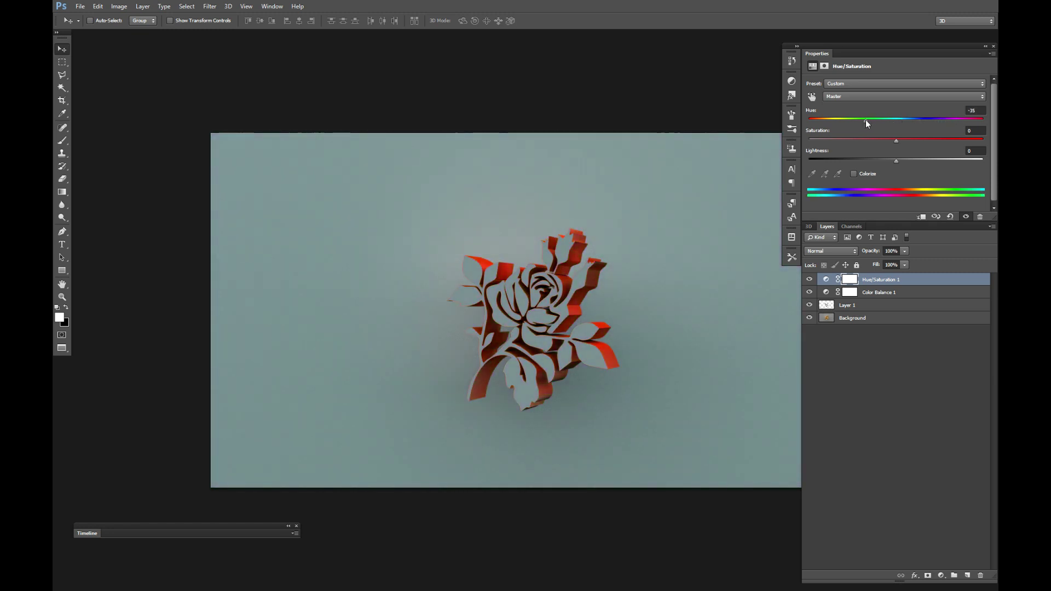
mouse_move(896, 161)
mouse_down()
mouse_move(924, 160)
mouse_move(884, 160)
mouse_move(895, 161)
mouse_up()
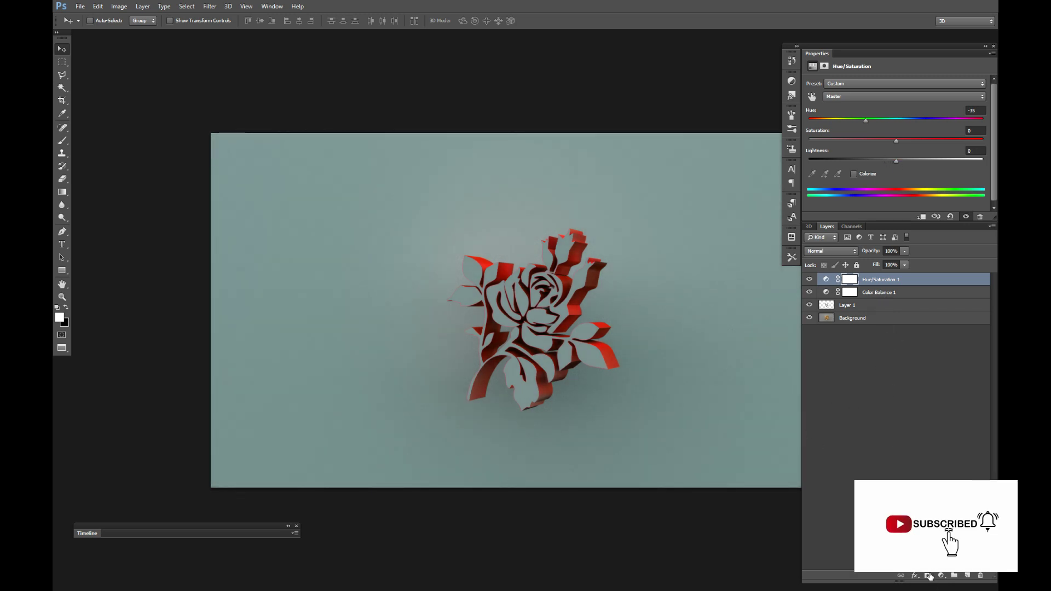
Add a Levels adjustment directly above Layer 1 with input levels 22, 0.86 and 215 and output levels 19 and 242
click(859, 308)
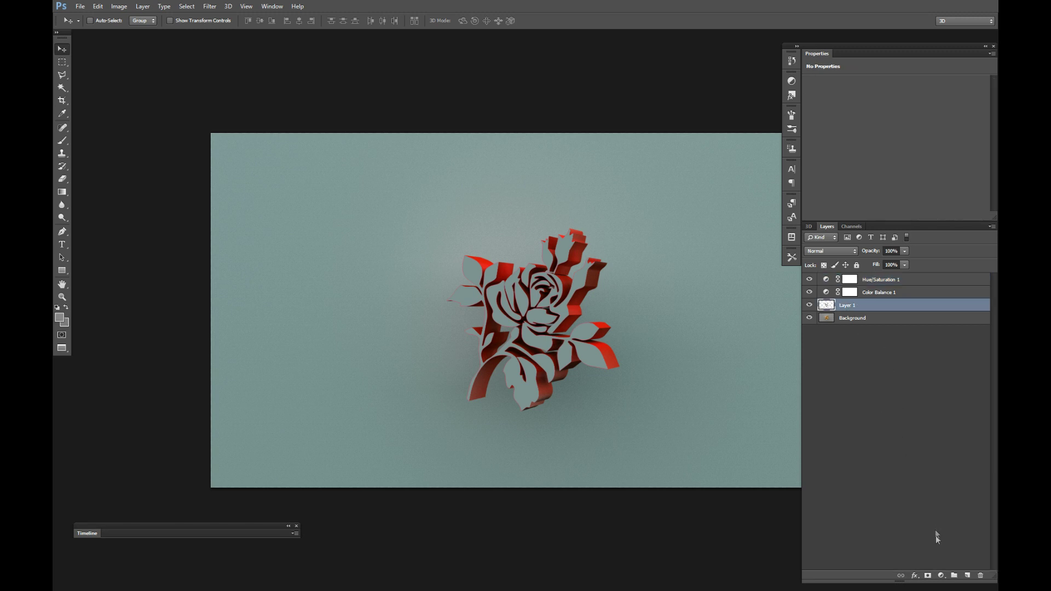
click(928, 575)
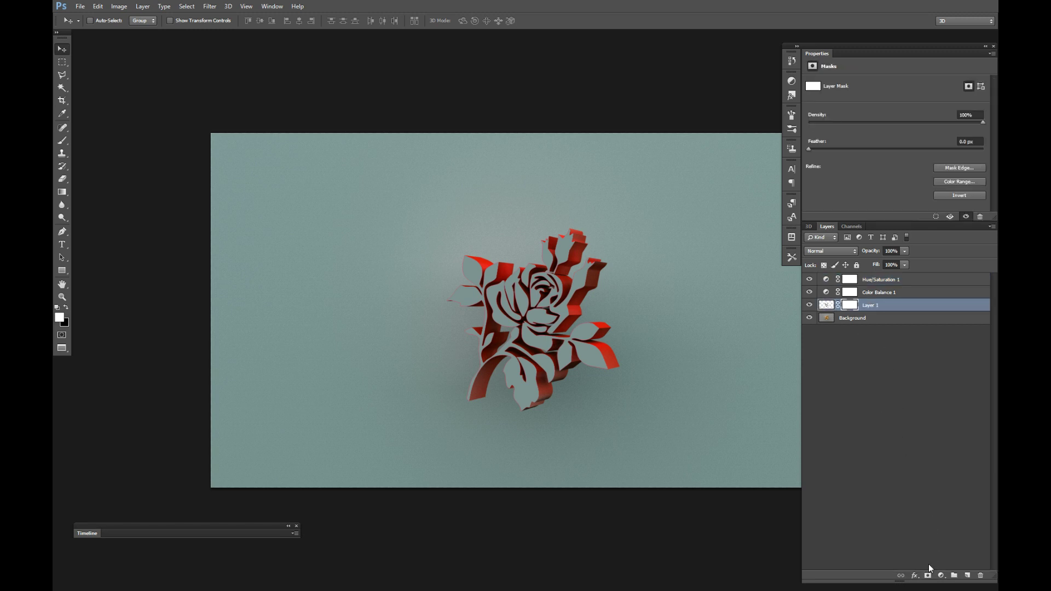
key(ctrl+z)
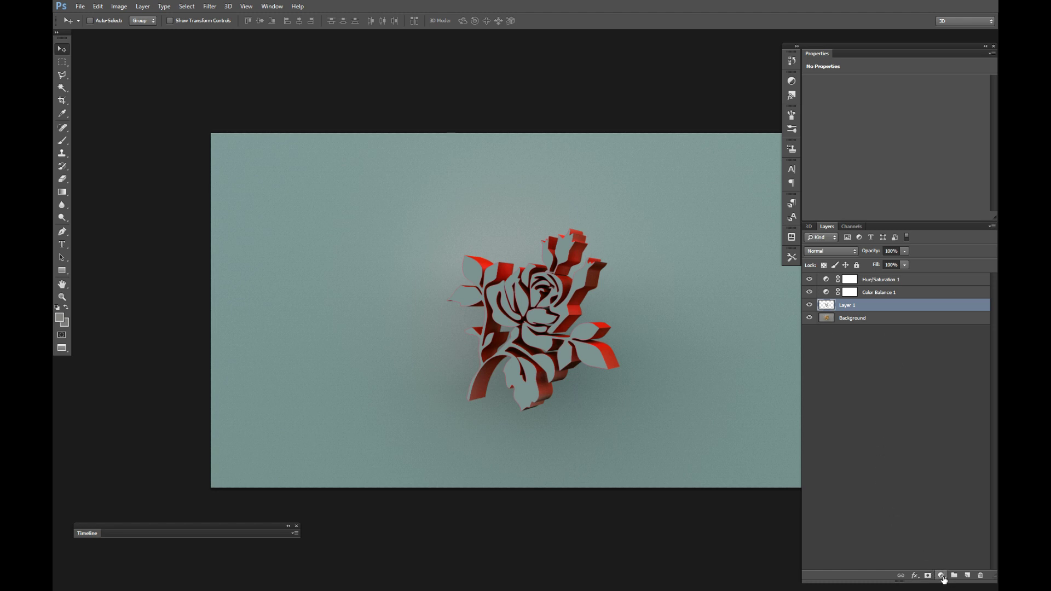
click(941, 576)
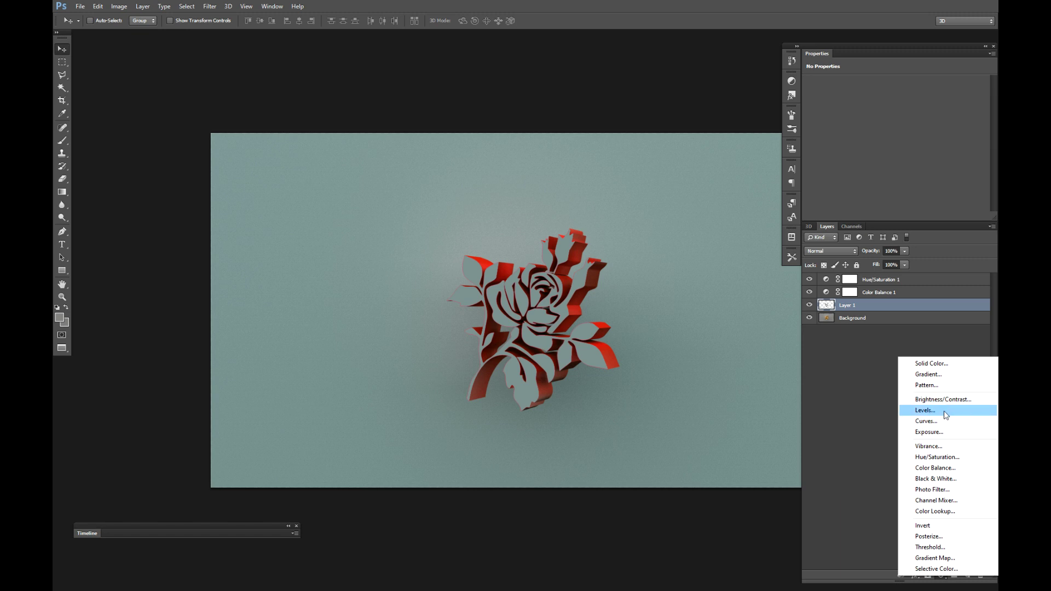
click(925, 411)
drag(842, 154, 854, 153)
drag(965, 155, 958, 185)
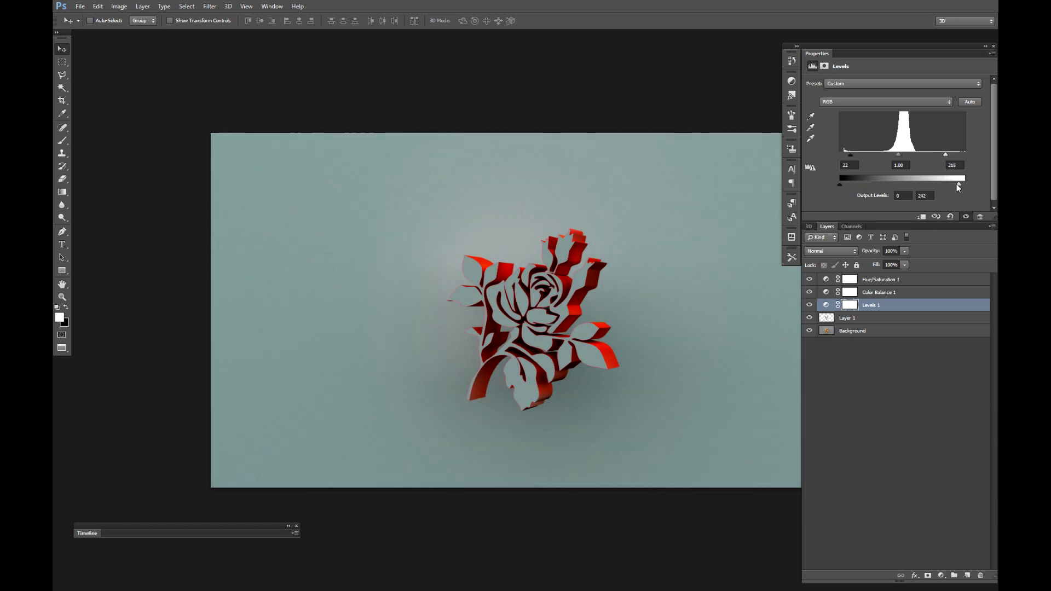
drag(840, 184, 848, 185)
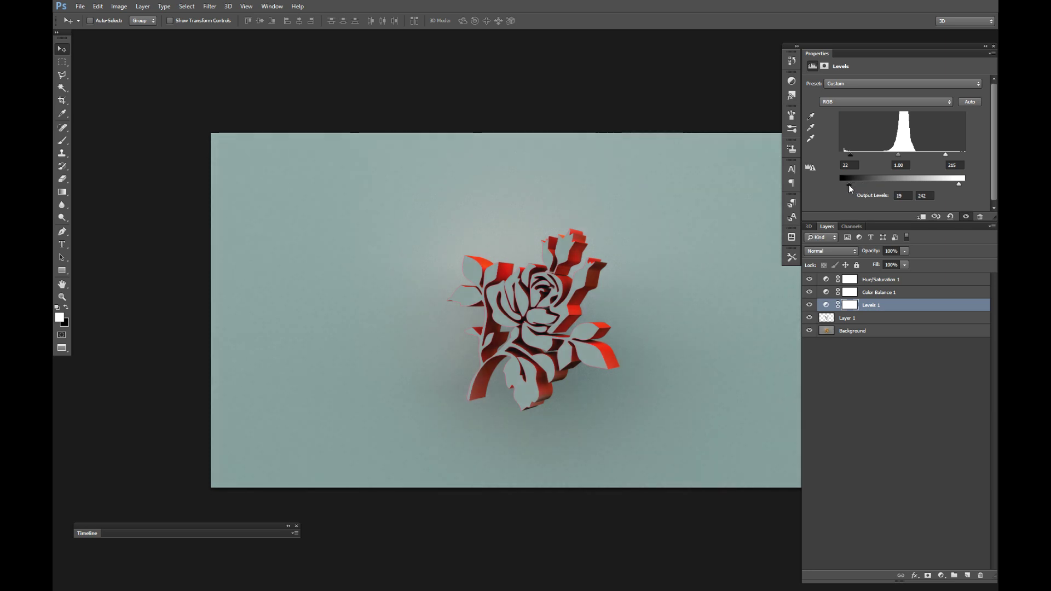
mouse_move(899, 156)
mouse_down()
mouse_move(911, 156)
mouse_move(902, 156)
mouse_up()
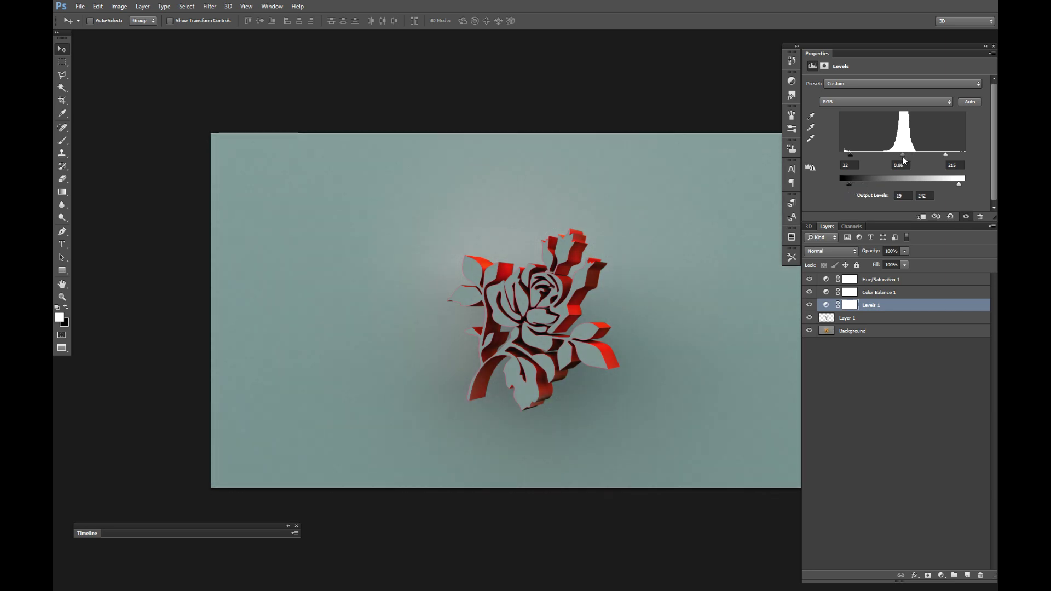
Add a Vibrance adjustment above the Levels layer with saturation at +100 and the vibrance raised
click(941, 576)
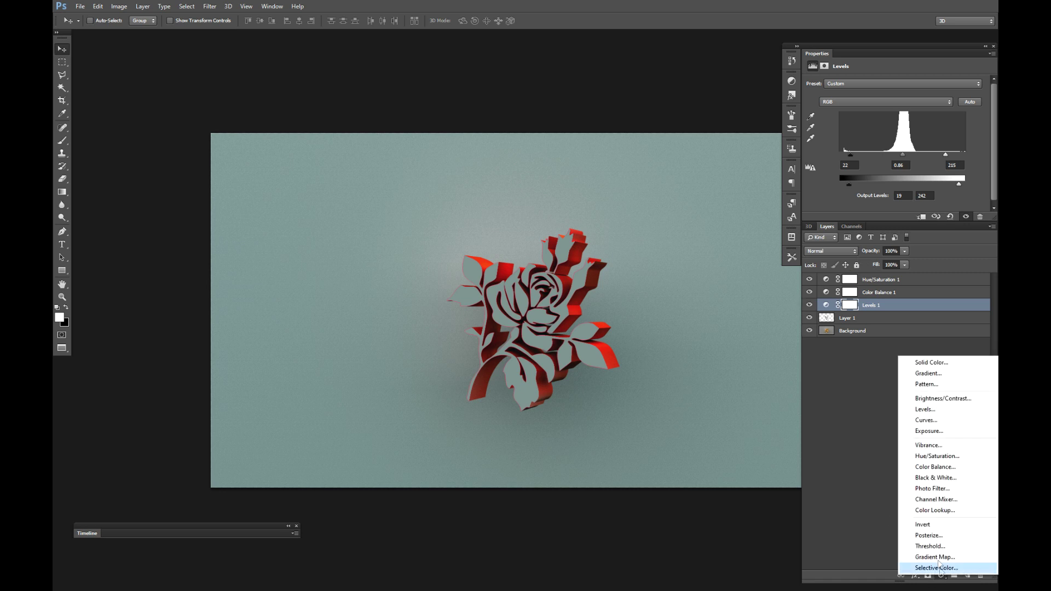
click(931, 445)
drag(897, 93, 829, 114)
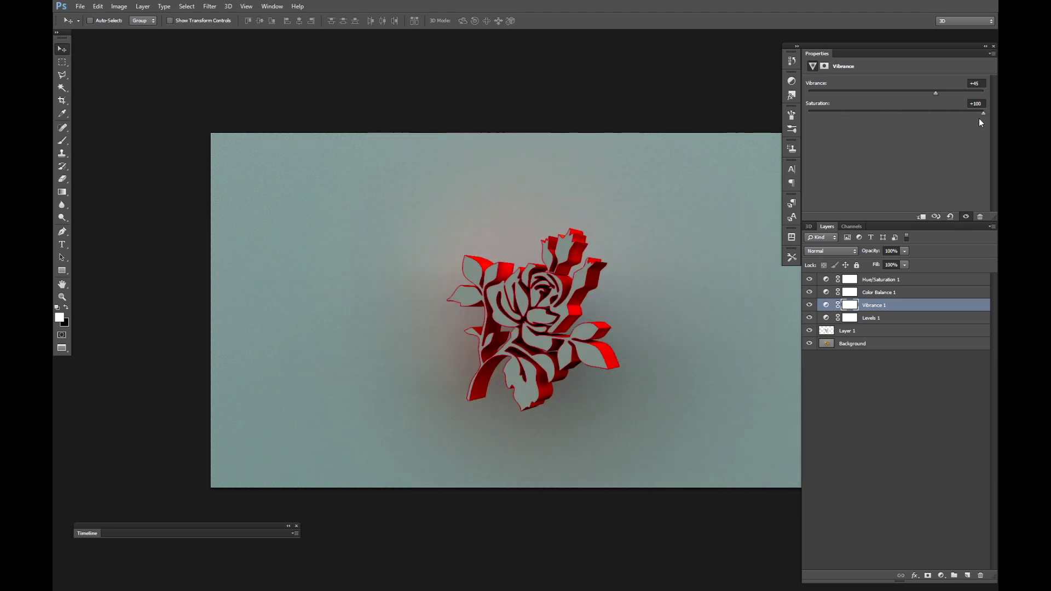
drag(930, 92, 891, 87)
drag(959, 91, 961, 91)
drag(954, 93, 931, 94)
Add a Levels adjustment directly above the Background, change its midtones, and give it a vector mask
click(863, 344)
click(941, 575)
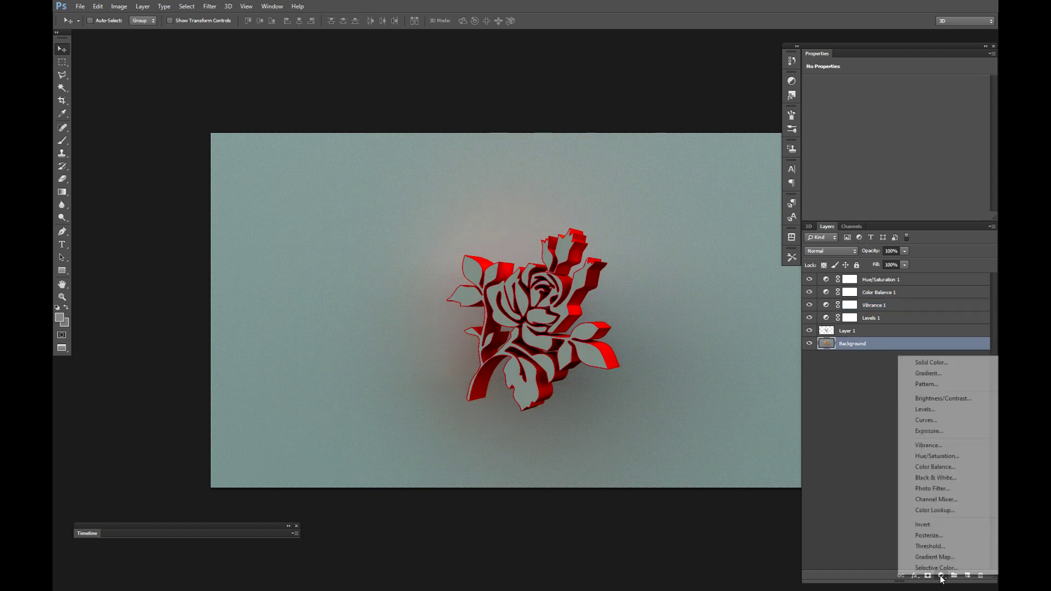
click(931, 410)
mouse_move(898, 158)
mouse_down()
mouse_move(912, 157)
mouse_move(902, 158)
mouse_up()
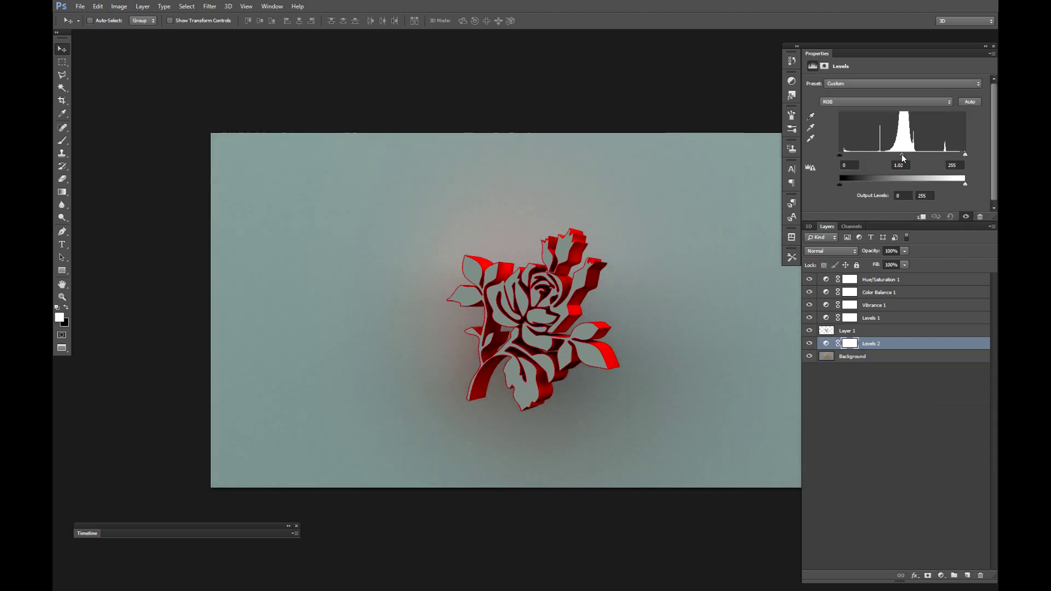
click(927, 575)
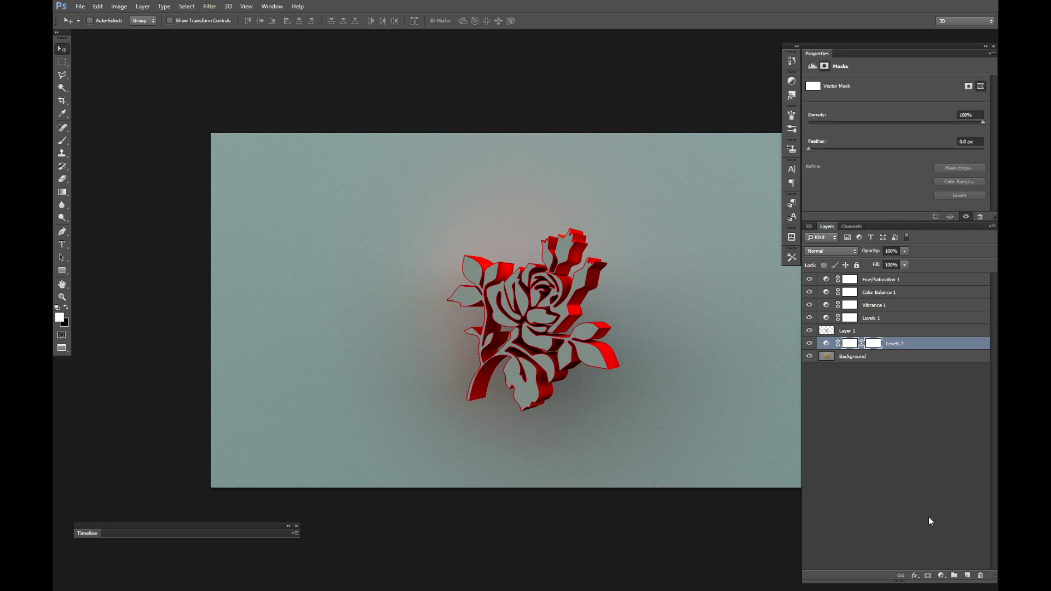
click(864, 361)
click(953, 575)
click(940, 575)
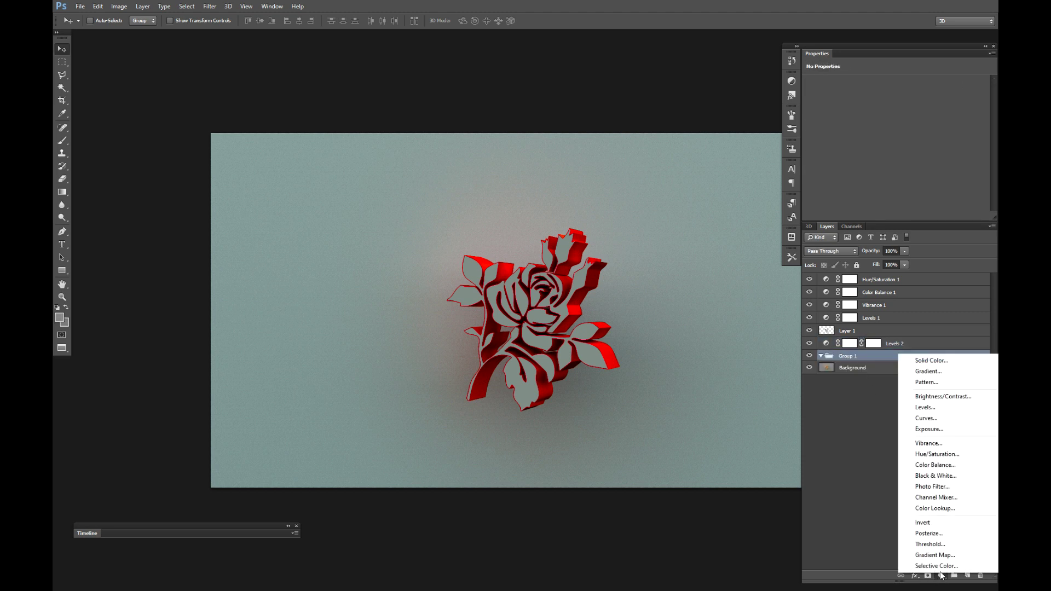
click(859, 376)
key(ctrl+z)
Add a Hue/Saturation adjustment directly above the Background with the hue at +1
click(940, 577)
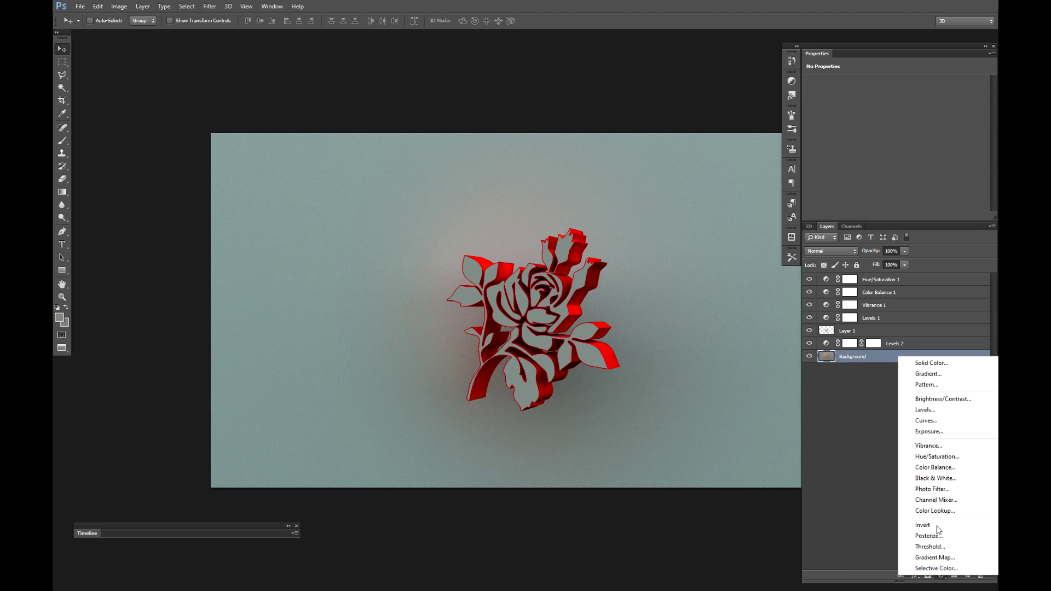
click(943, 459)
mouse_move(889, 120)
mouse_down()
mouse_move(858, 120)
mouse_move(909, 122)
mouse_move(897, 122)
mouse_up()
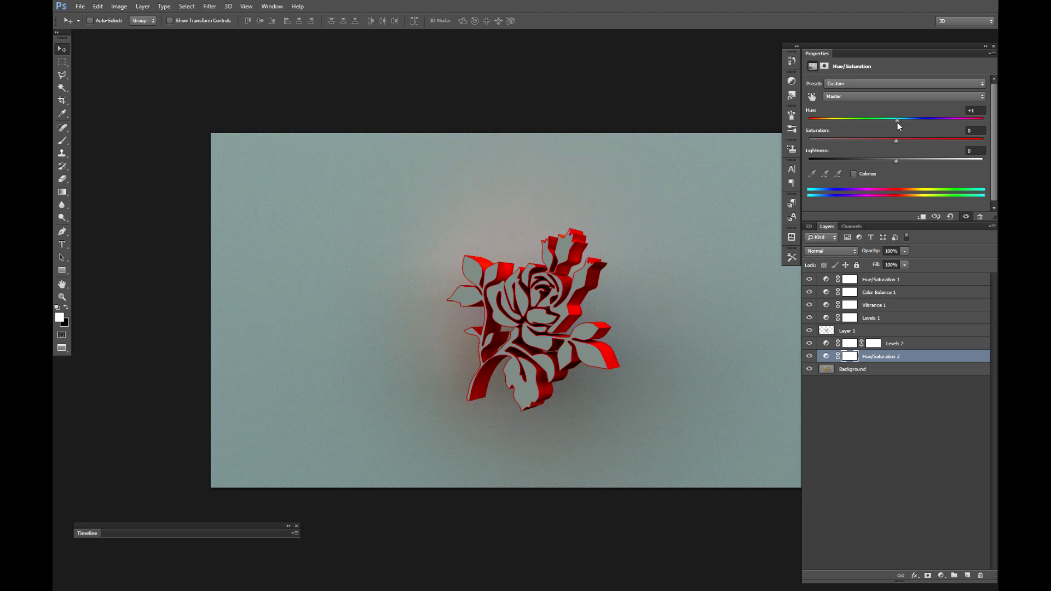
Select the grey leaf and petal faces on Layer 1 with the Magic Wand and extend the selection to similar colours
click(825, 331)
key(w)
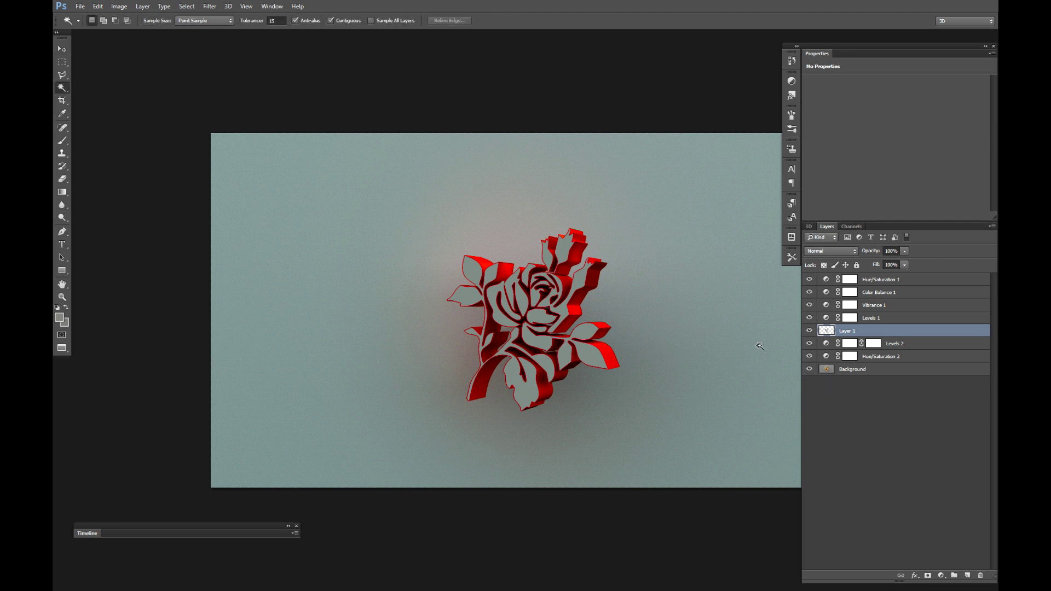
click(588, 357)
shift+click(585, 335)
shift+click(553, 341)
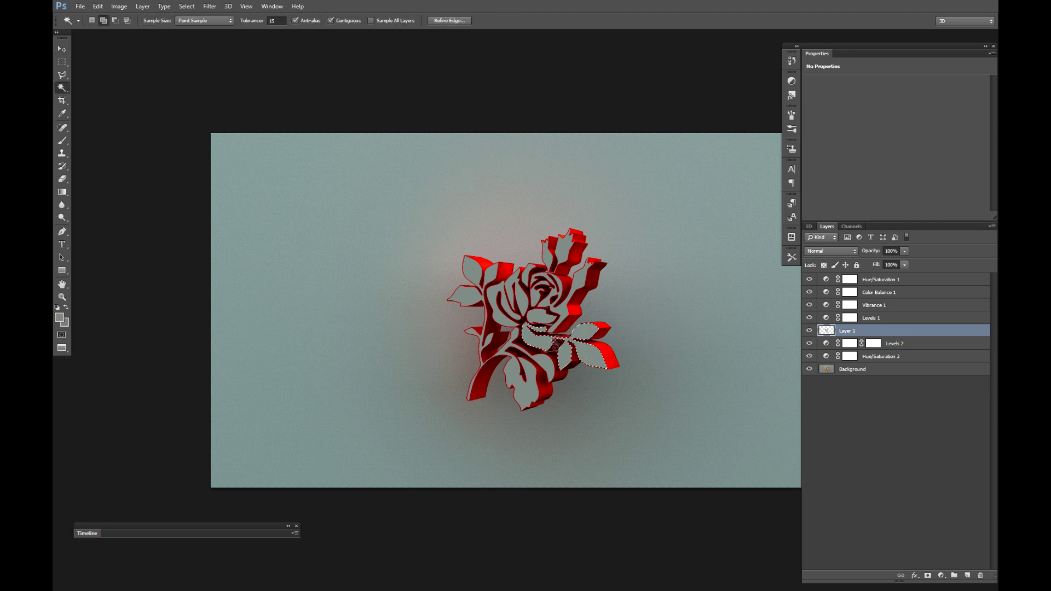
right_click(584, 347)
click(610, 219)
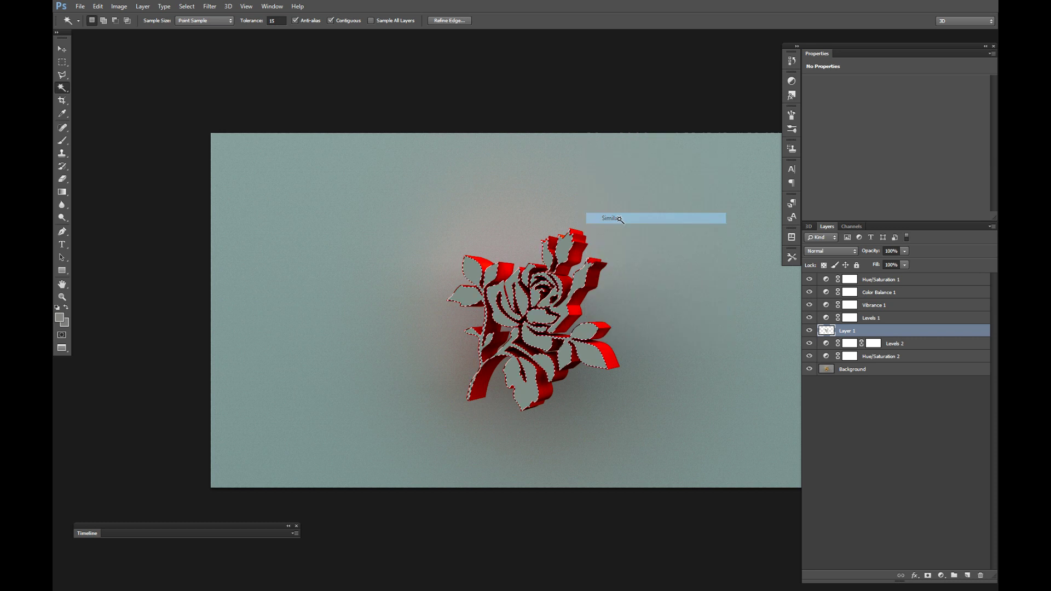
Contract the selection around the rose's front faces
click(192, 7)
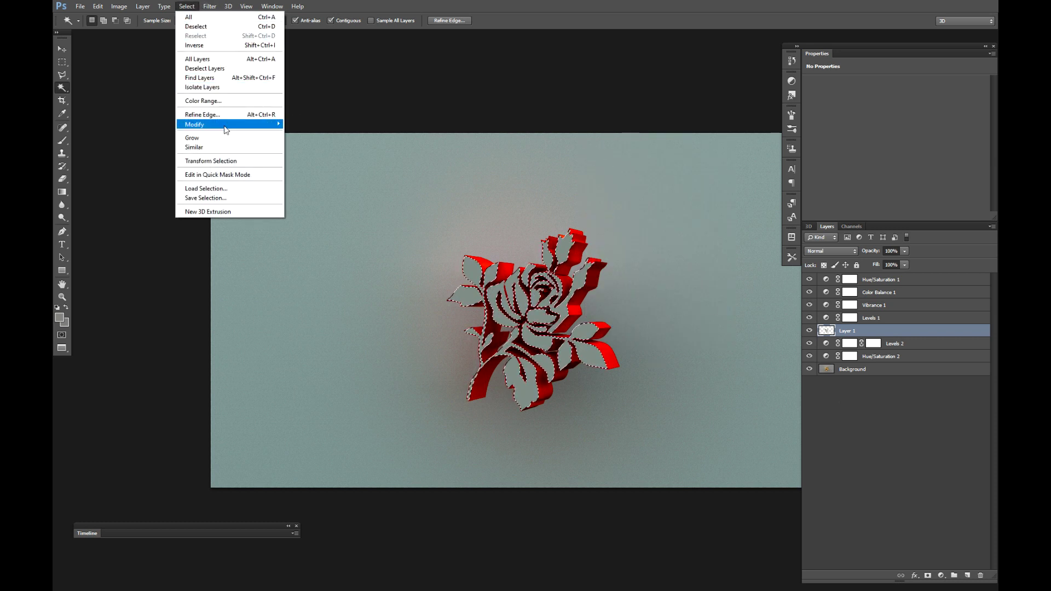
mouse_move(276, 125)
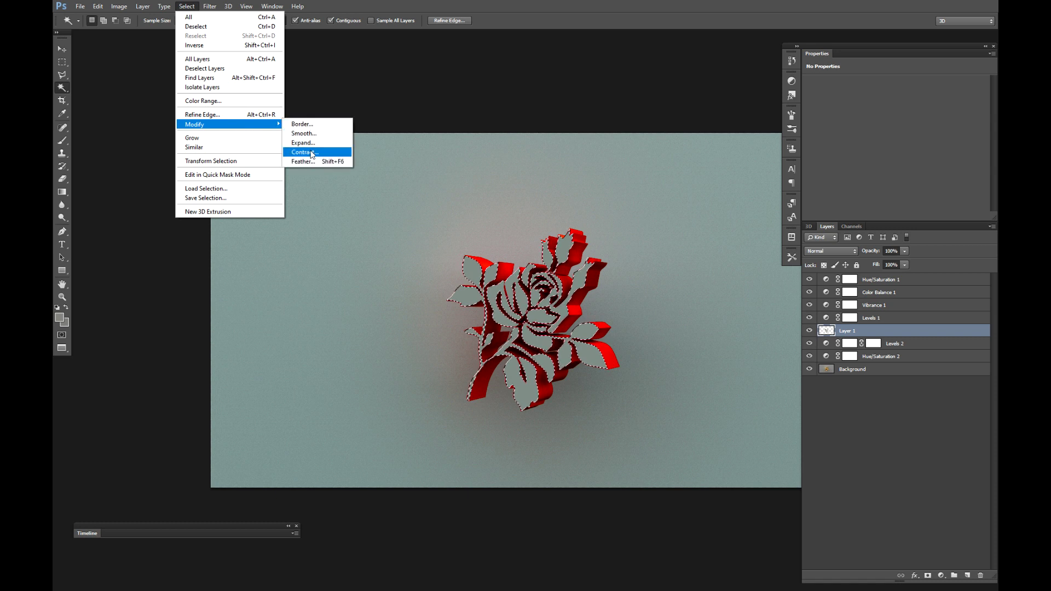
click(304, 152)
key(Return)
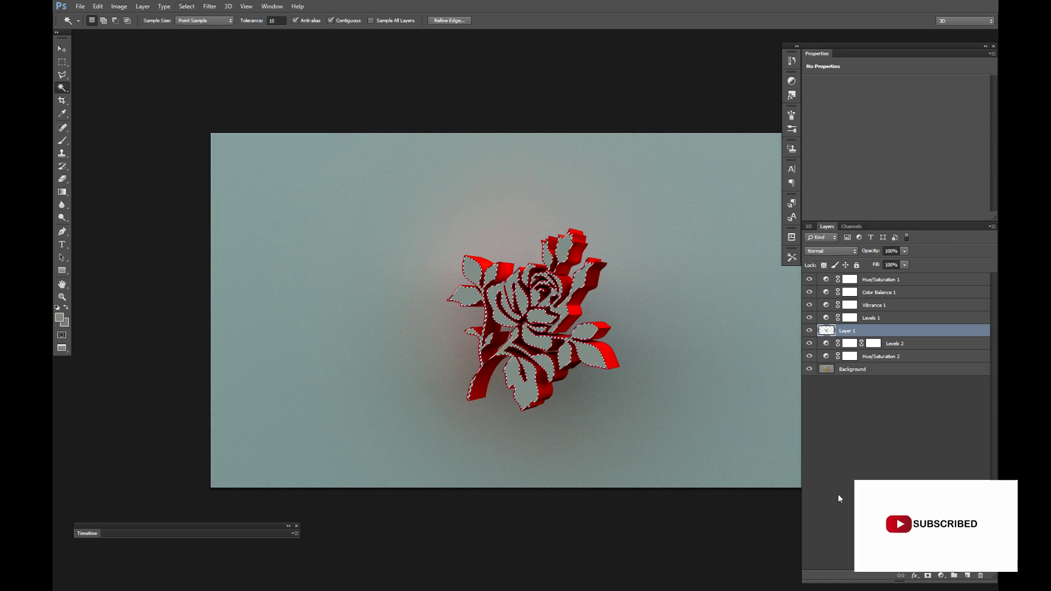
Add a Levels adjustment masked to the selected faces, and above it a Hue/Saturation adjustment with hue +41, saturation +29 and lightness +1
click(940, 575)
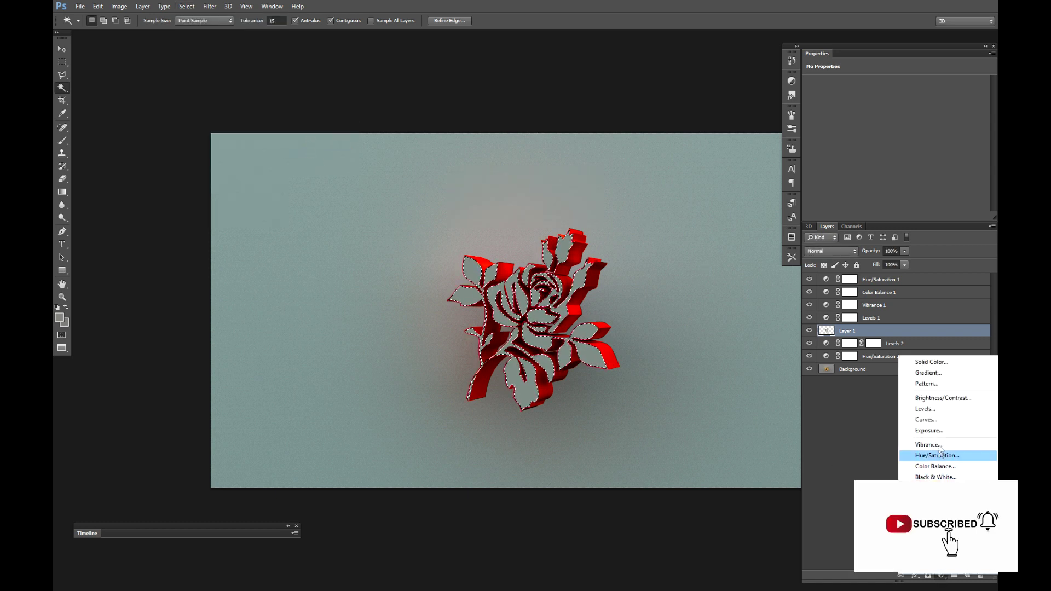
click(930, 409)
click(941, 577)
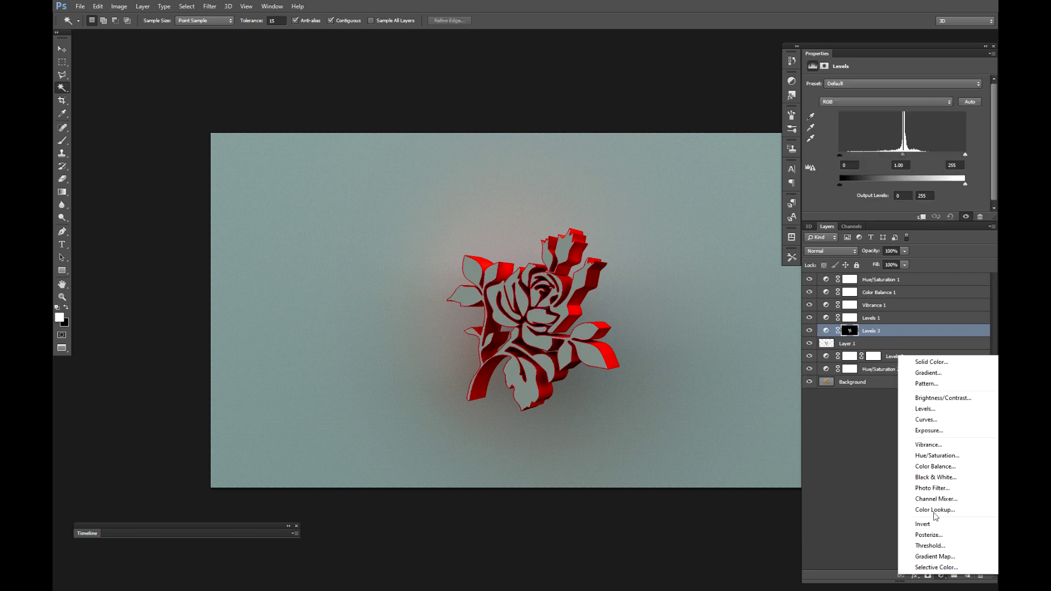
click(933, 455)
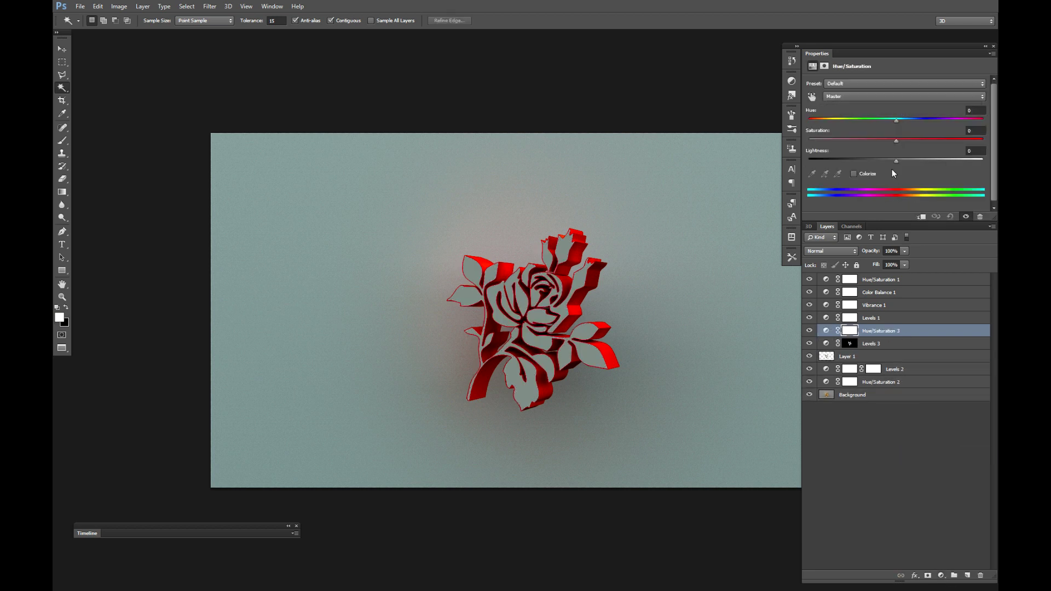
drag(896, 140, 919, 141)
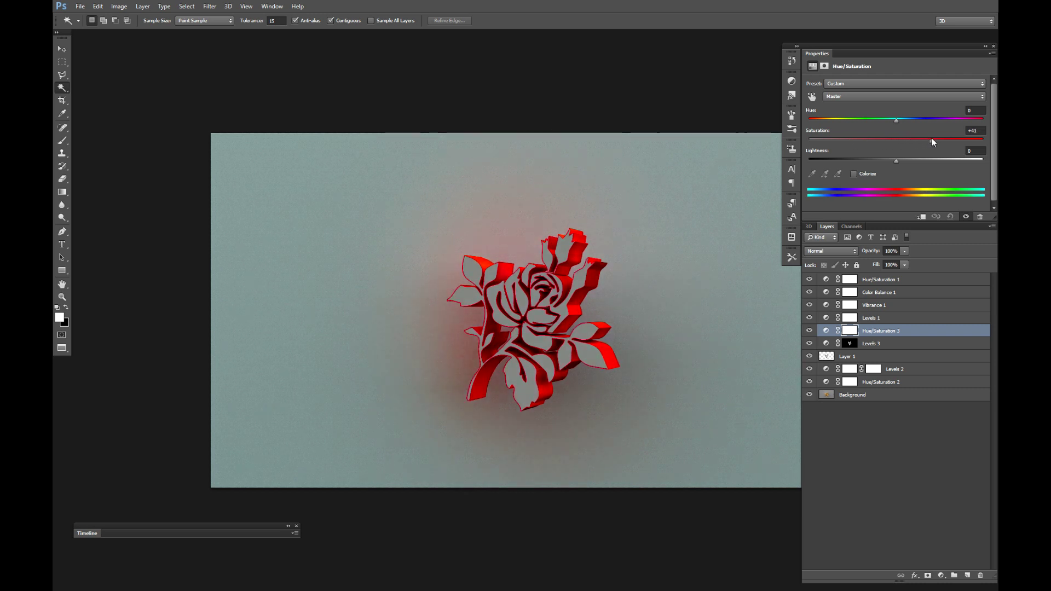
mouse_move(931, 139)
mouse_down()
mouse_move(922, 140)
mouse_move(921, 123)
mouse_move(961, 123)
mouse_move(931, 122)
mouse_up()
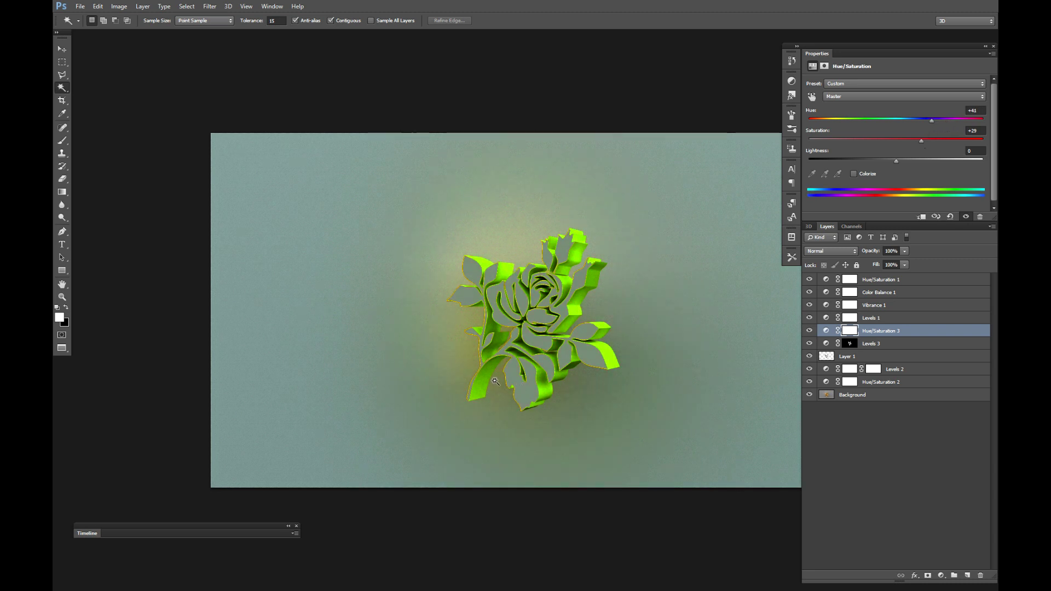
mouse_move(899, 161)
mouse_down()
mouse_move(885, 159)
mouse_move(897, 159)
mouse_up()
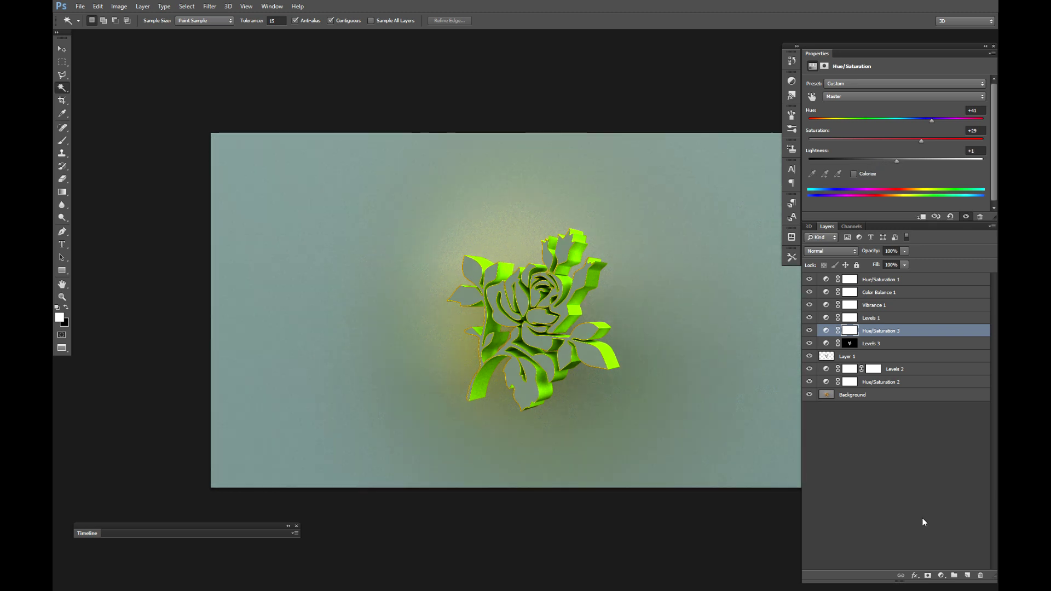
Add a Vibrance adjustment above the new Hue/Saturation layer with vibrance -39 and saturation +21
click(941, 576)
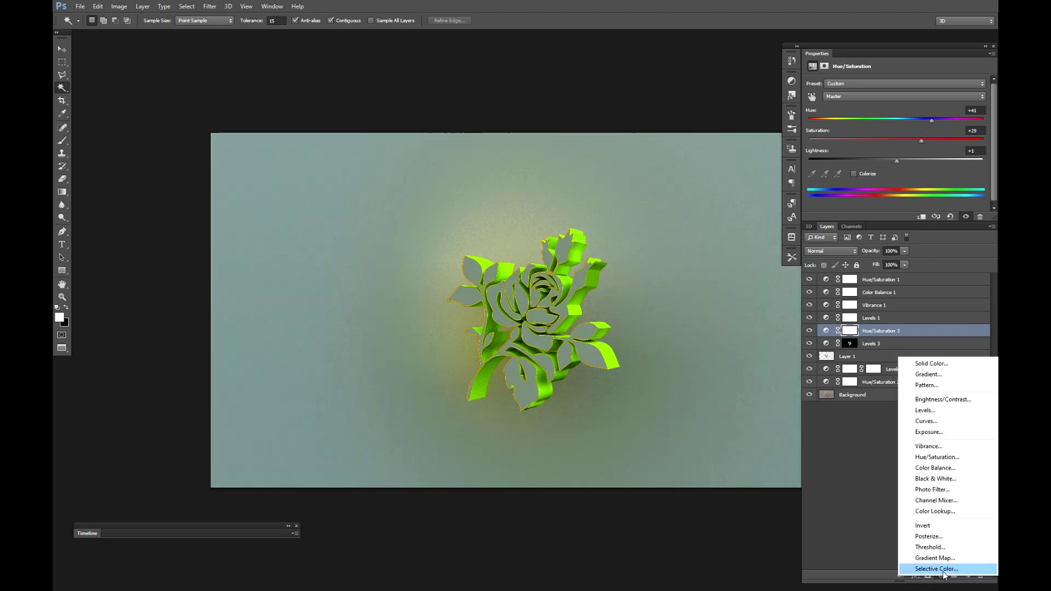
click(942, 446)
drag(896, 111, 929, 116)
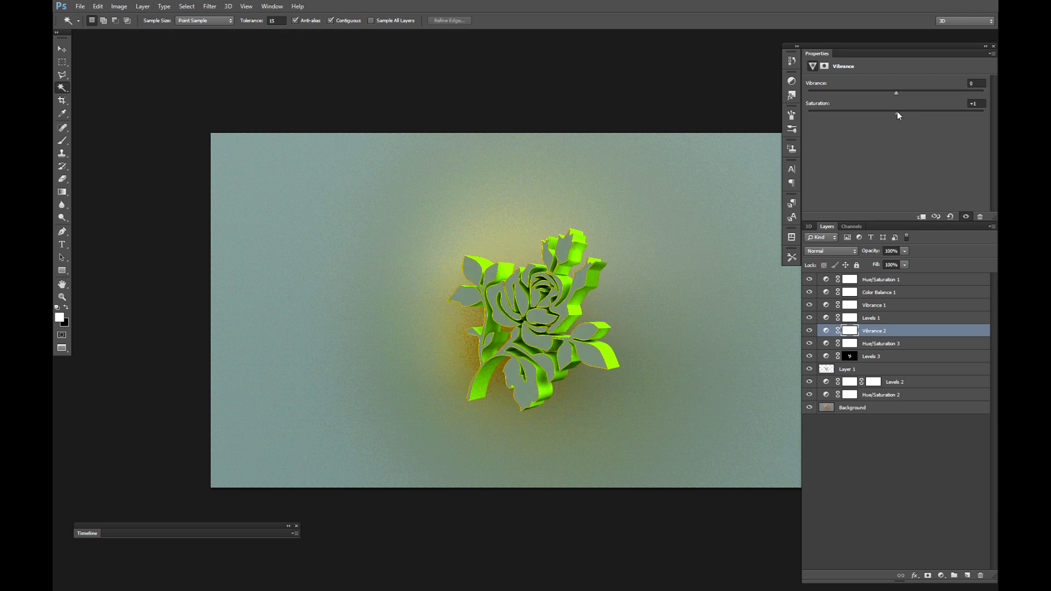
drag(898, 115, 916, 115)
drag(902, 92, 831, 93)
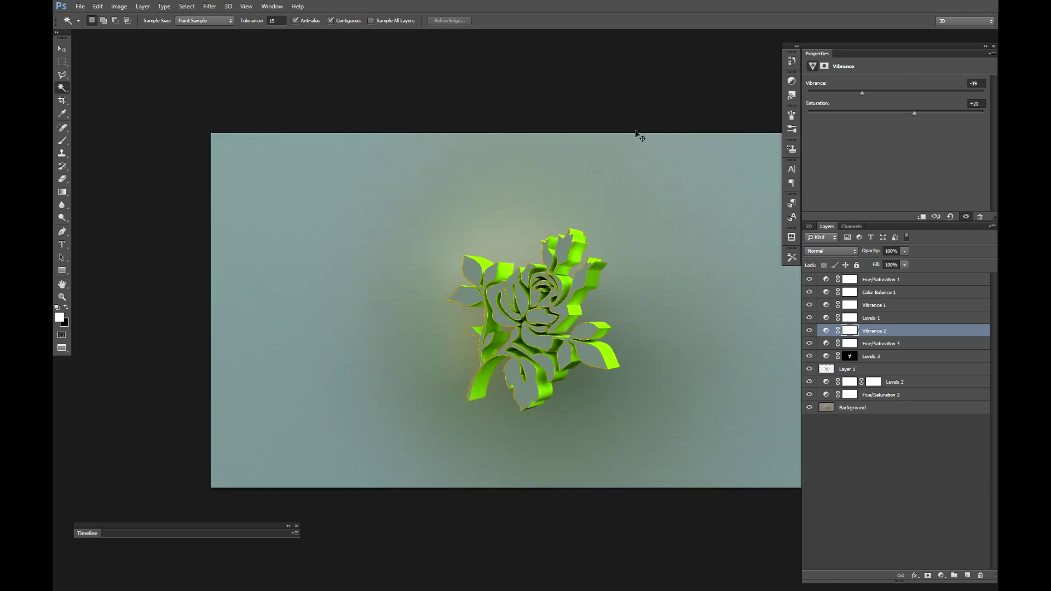
Merge all the visible layers into a single layer
key(ctrl+minus)
key(ctrl+minus)
key(ctrl+minus)
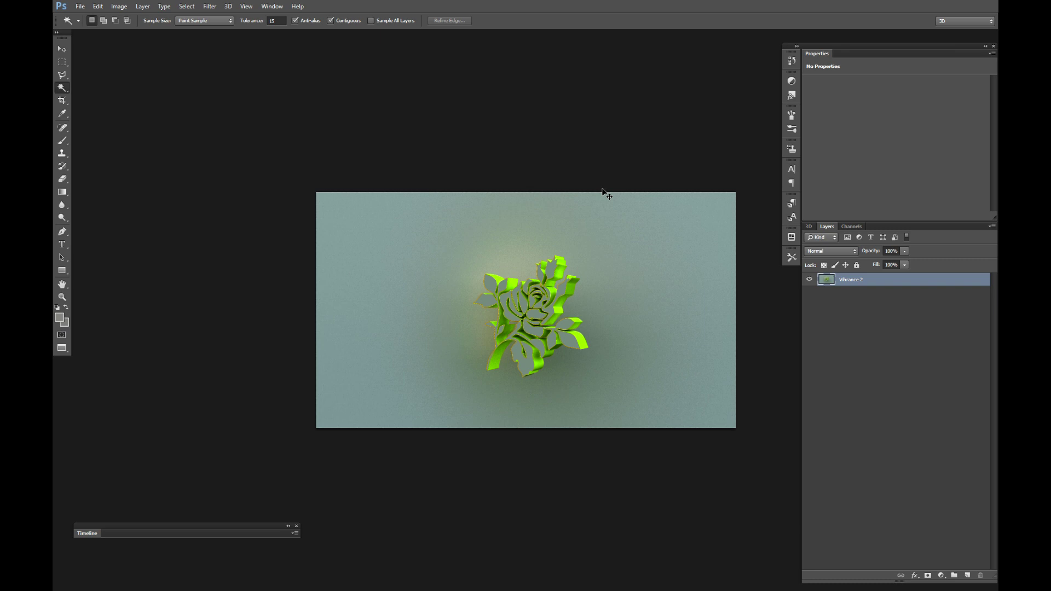
Try to enlarge the merged image proportionally around its centre with Free Transform
key(ctrl+t)
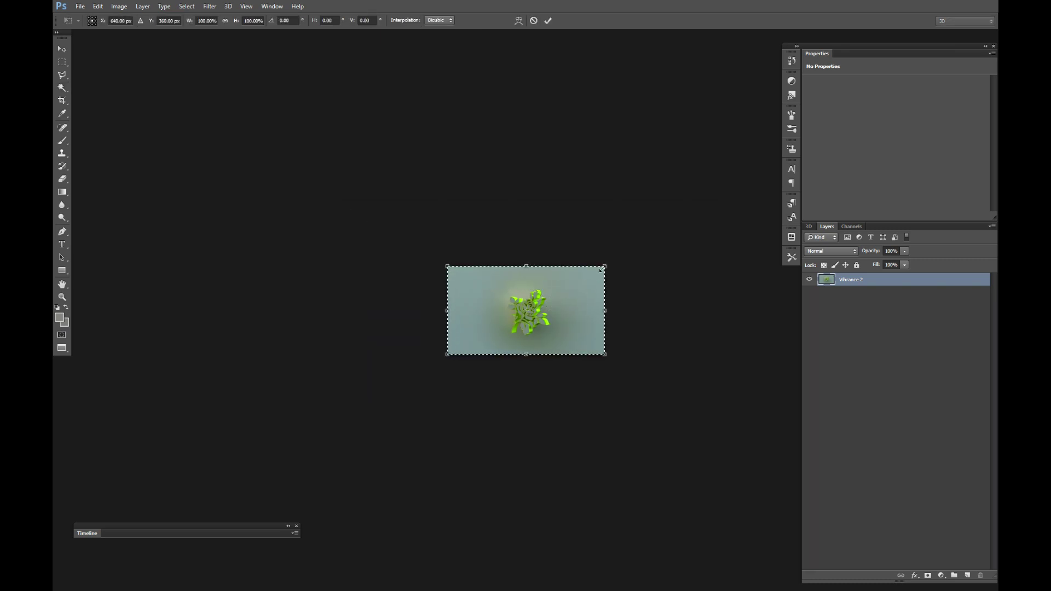
drag(606, 263, 663, 241)
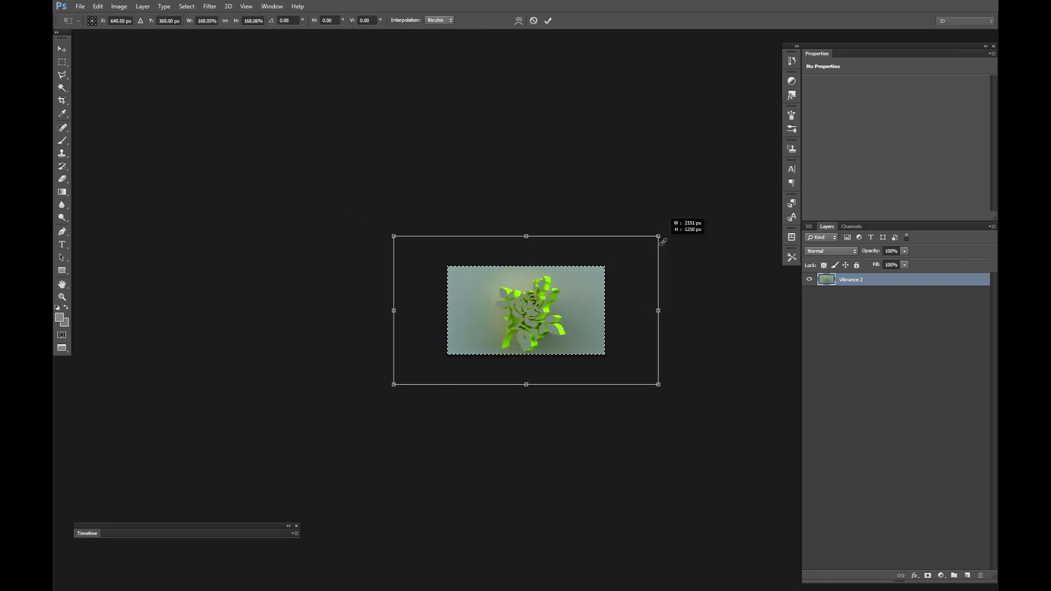
drag(613, 277, 612, 274)
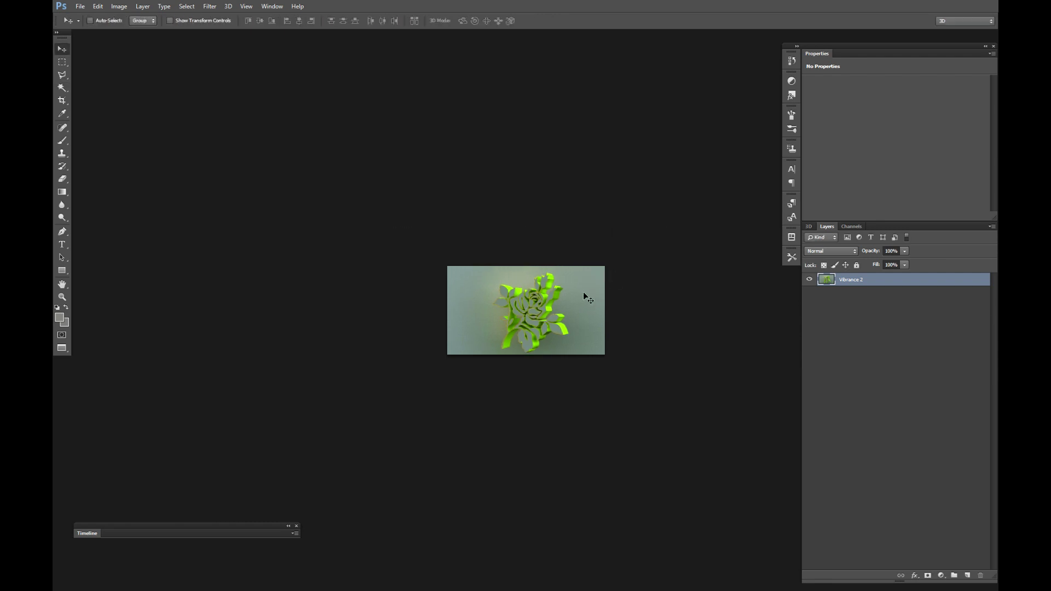
key(ctrl+plus)
key(ctrl+plus)
key(ctrl+plus)
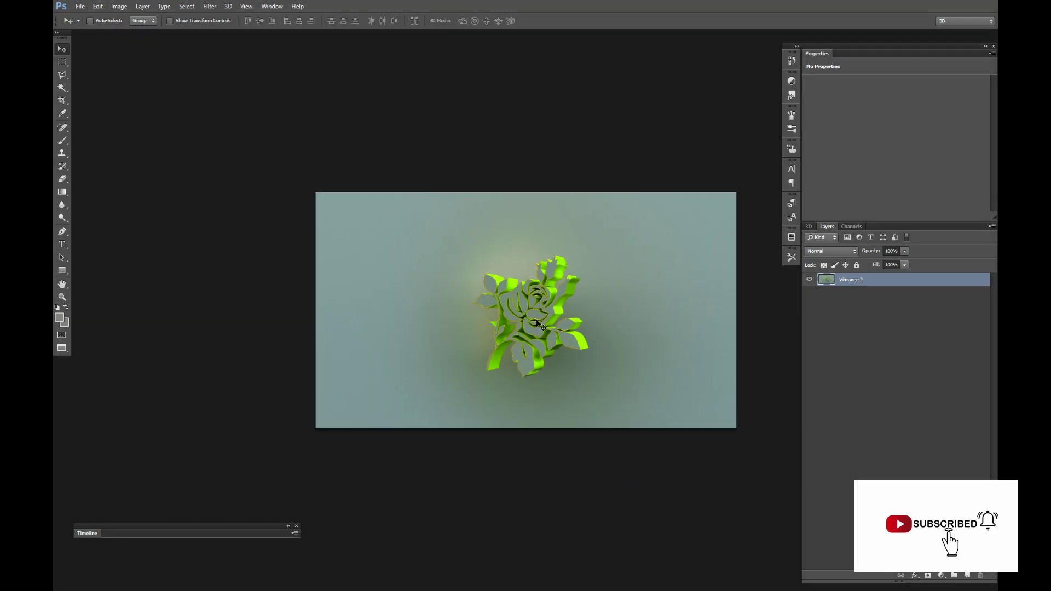
key(ctrl+plus)
key(ctrl+minus)
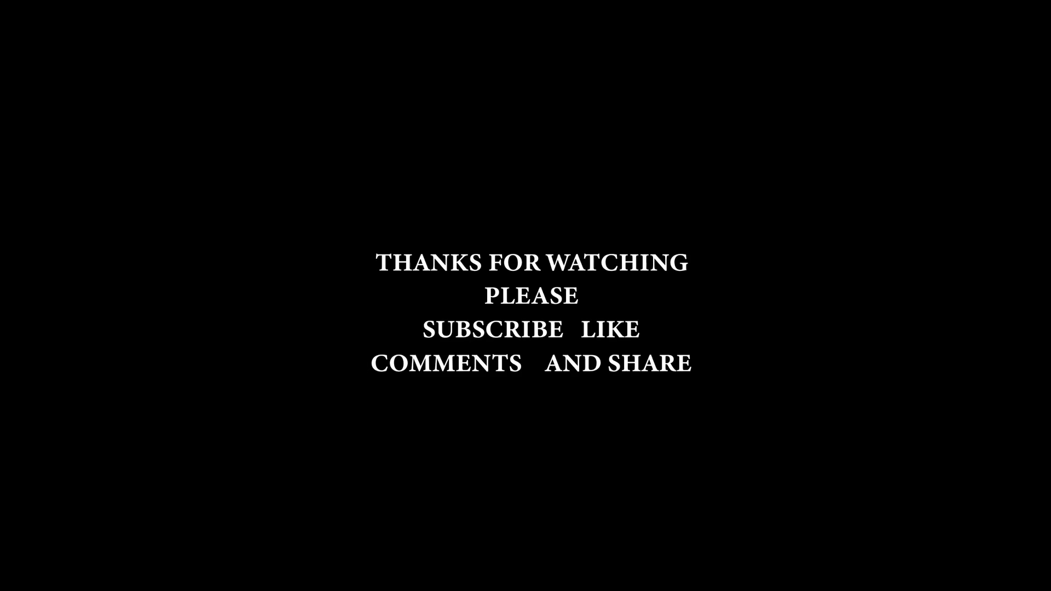